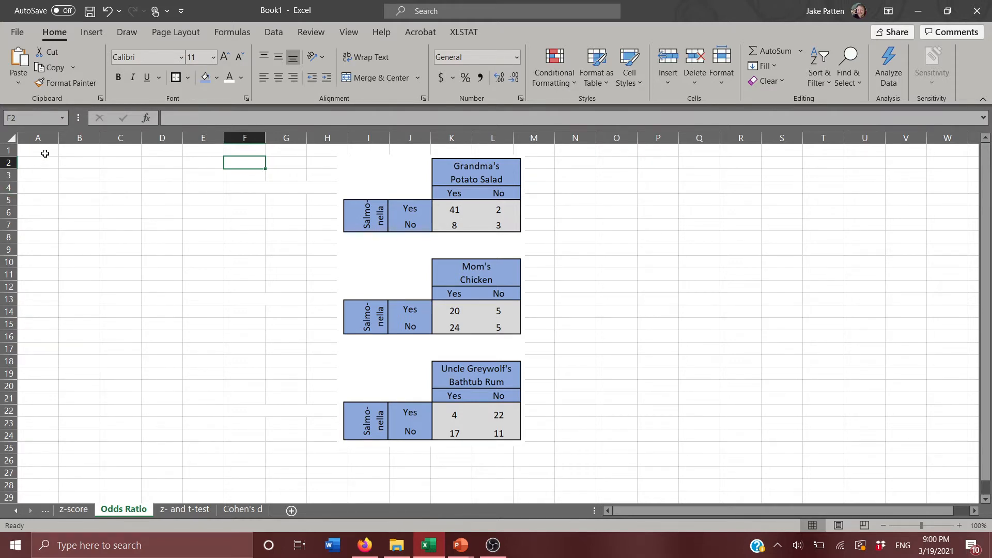
Step: Enter the column headers Y/Y in cell A1 and Y/N in cell B1
{"action": "left_click", "coordinate": [45, 153]}
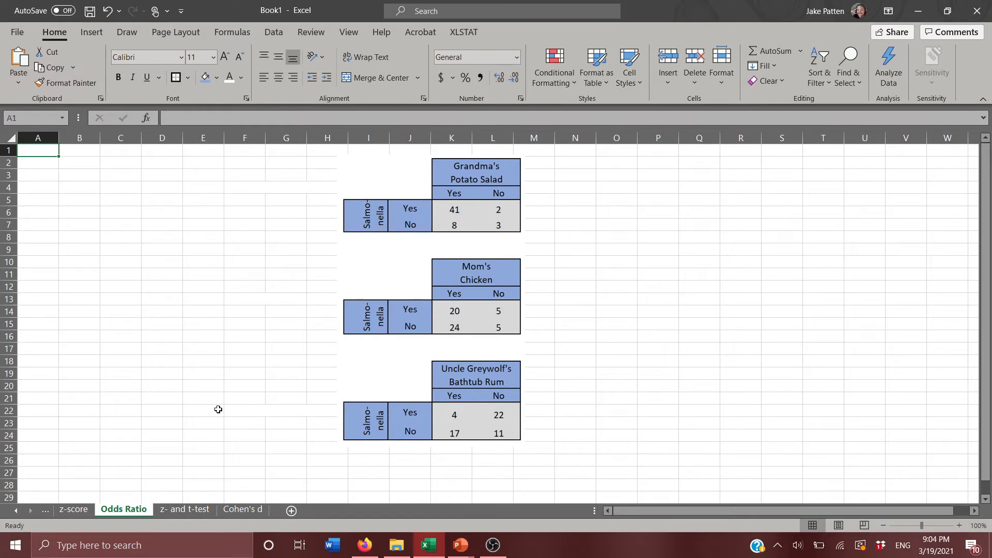
{"action": "type", "text": "Y"}
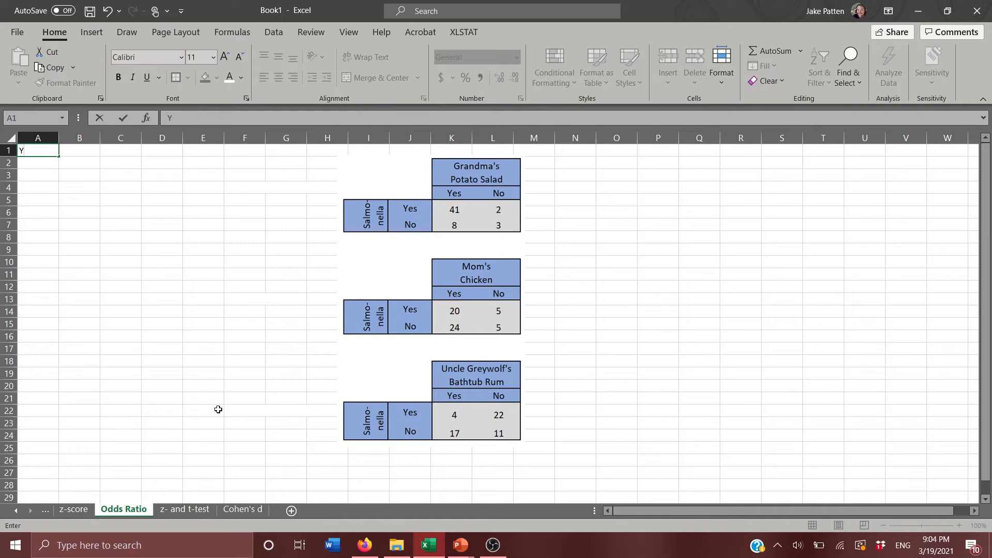
{"action": "type", "text": "/Y"}
{"action": "key", "text": "Tab"}
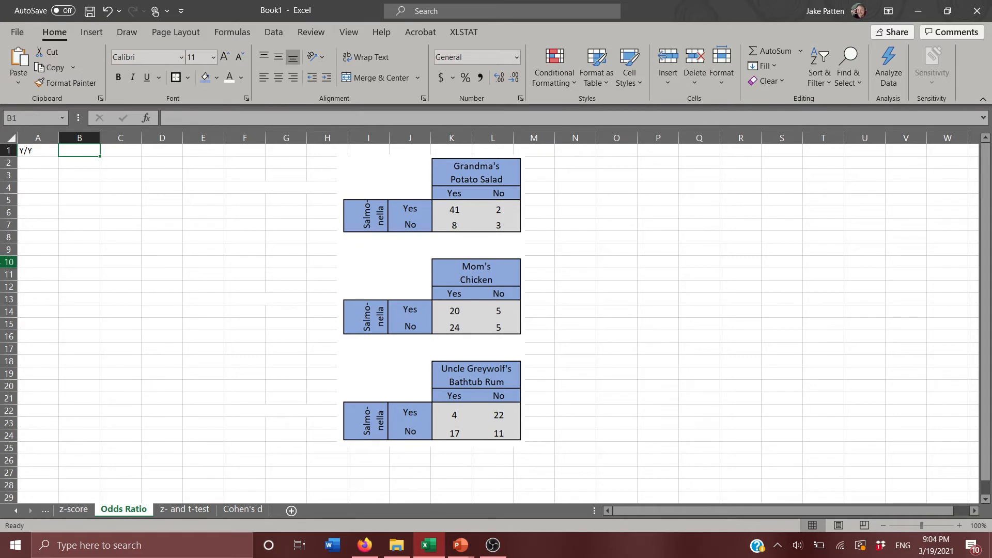
{"action": "type", "text": "Y/"}
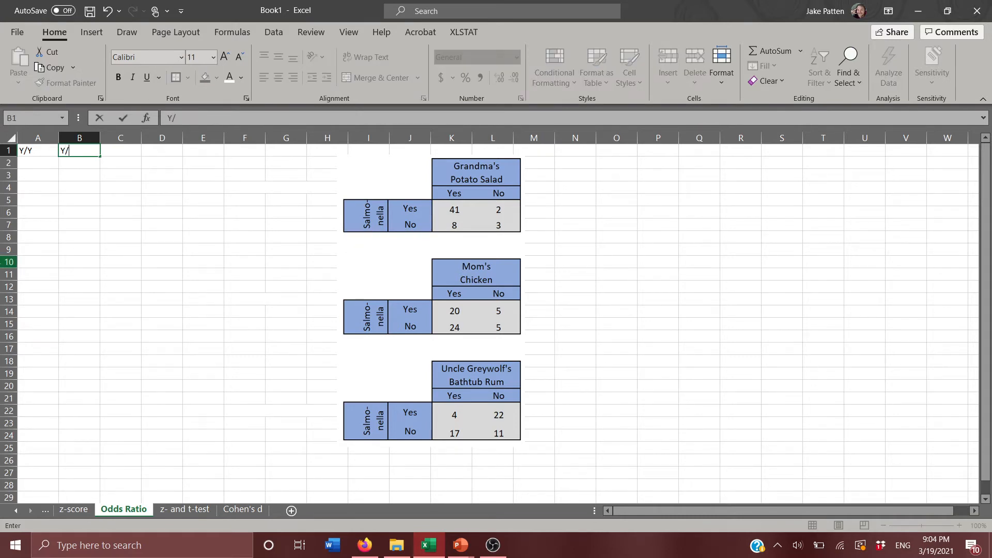
{"action": "type", "text": "N"}
{"action": "key", "text": "Return"}
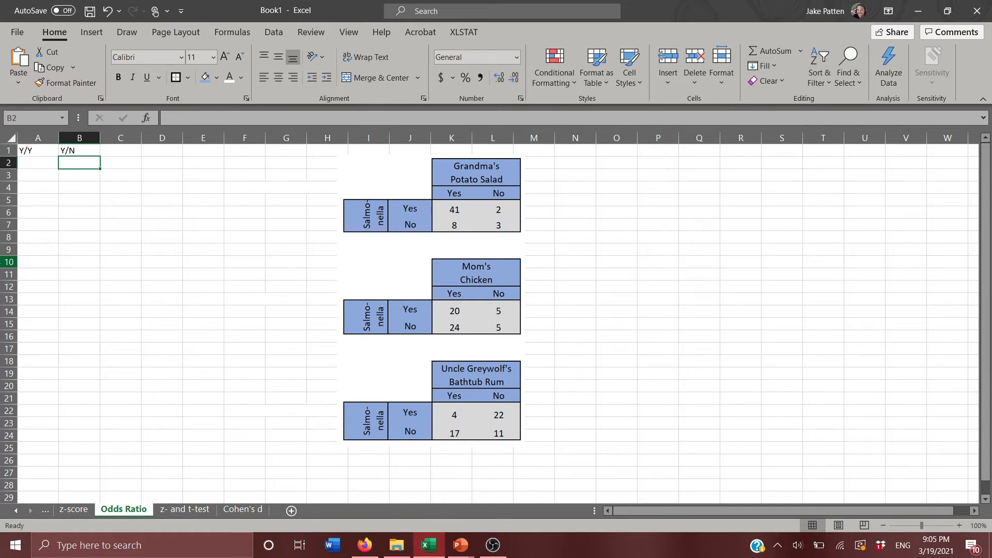
Step: Enter the column headers N/Y in cell C1 and N/N in cell D1
{"action": "left_click", "coordinate": [120, 150]}
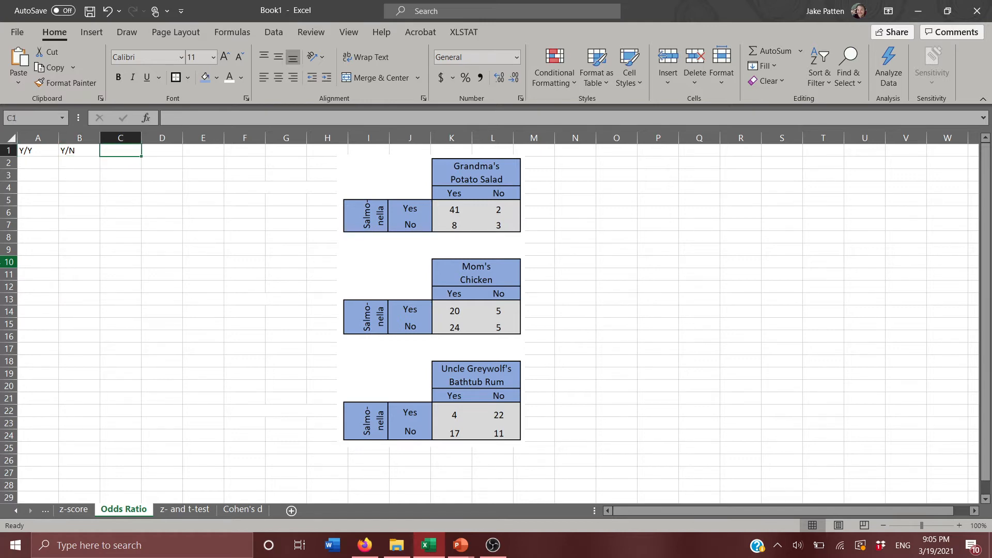
{"action": "type", "text": "N"}
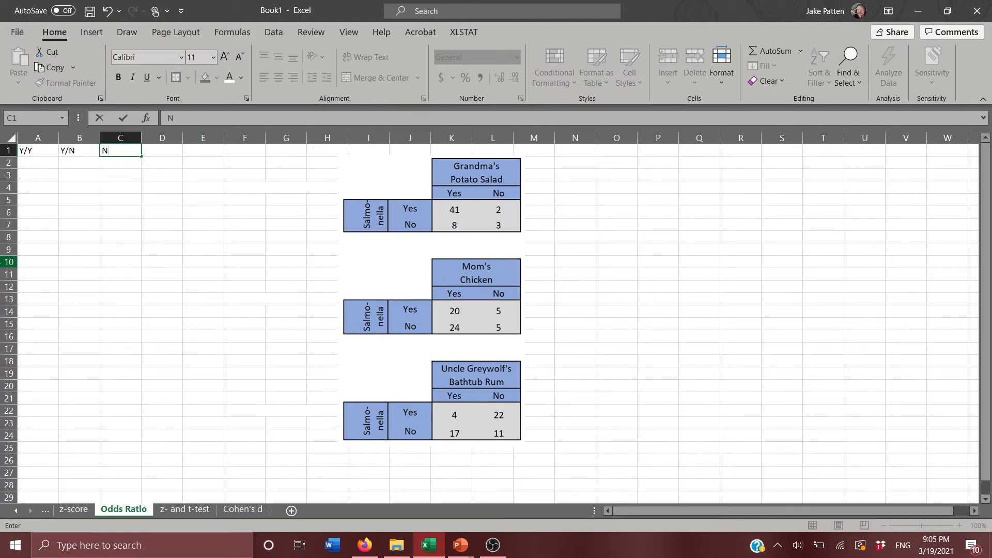
{"action": "type", "text": "/Y"}
{"action": "key", "text": "Tab"}
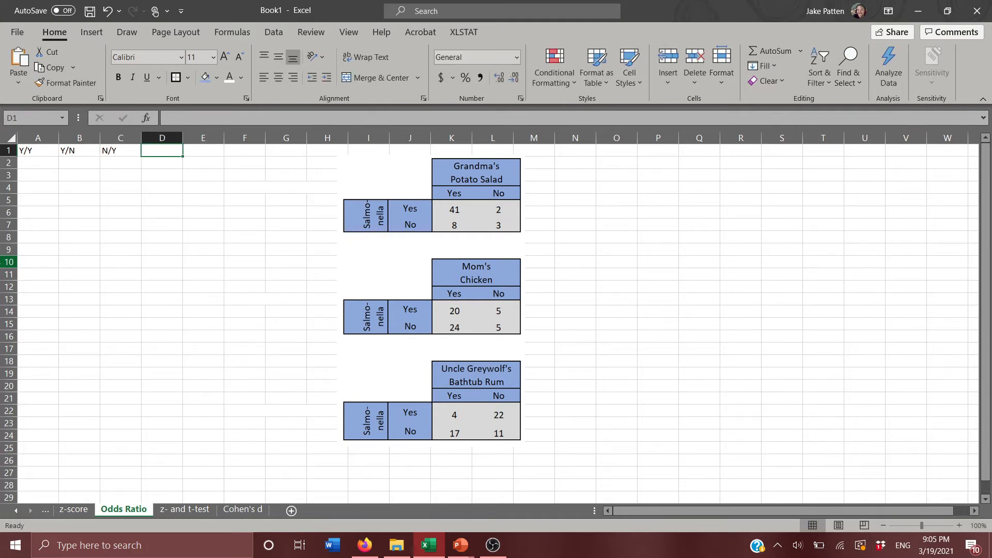
{"action": "type", "text": "N/N"}
{"action": "key", "text": "Return"}
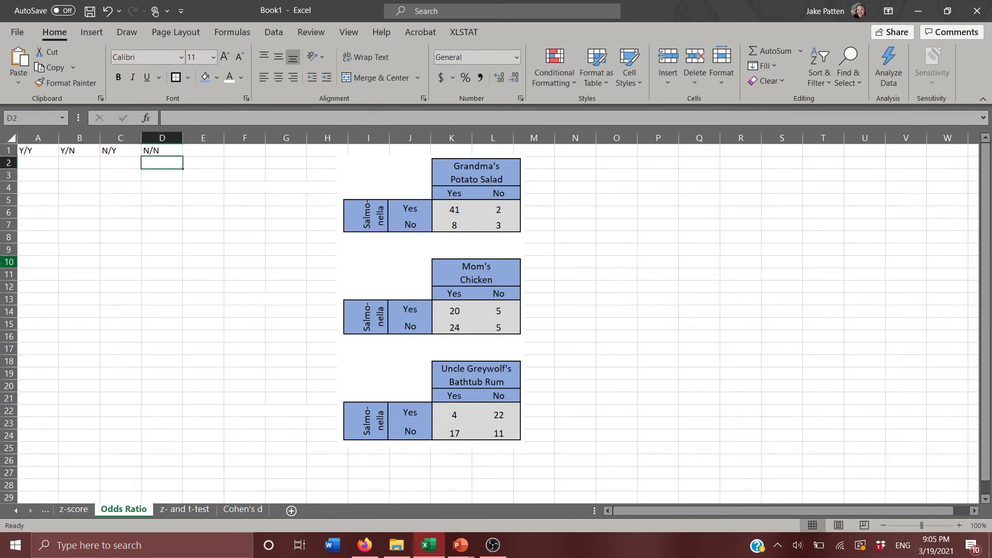
Step: Add the header Odds Ratio in cell F1
{"action": "key", "text": "Left"}
{"action": "key", "text": "Left"}
{"action": "key", "text": "Left"}
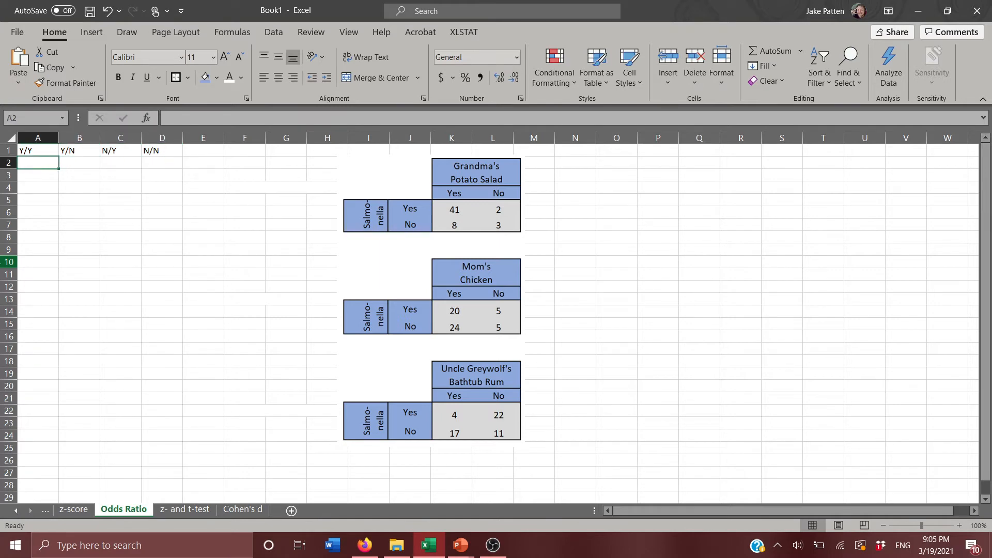
{"action": "key", "text": "Right"}
{"action": "key", "text": "Right"}
{"action": "key", "text": "Right"}
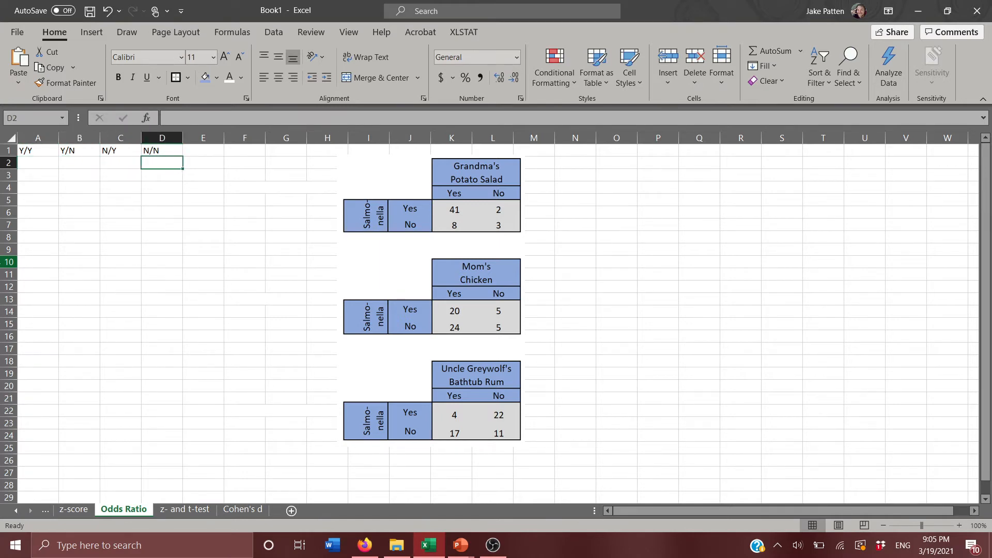
{"action": "key", "text": "Right"}
{"action": "key", "text": "Right"}
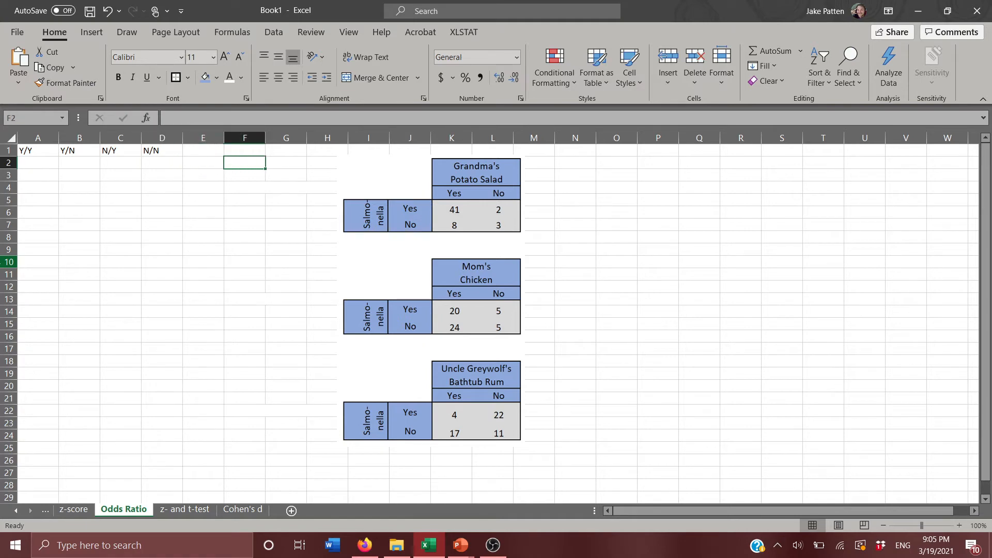
{"action": "key", "text": "Up"}
{"action": "type", "text": "Odds"}
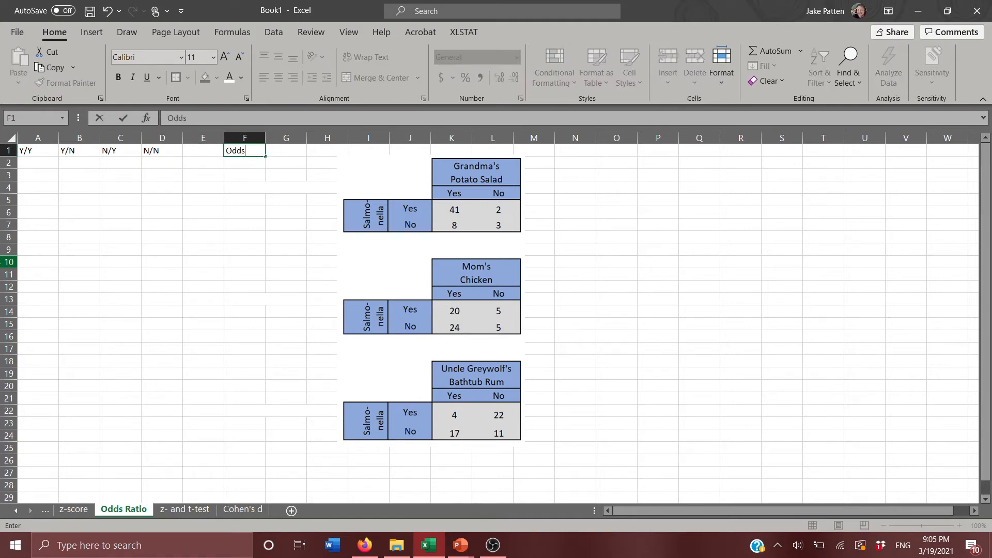
{"action": "type", "text": " Ratio"}
Step: Enter the Grandma's Potato Salad counts 41, 8, 2 and 3 in cells A2 to D2 under their matching headers
{"action": "key", "text": "Left"}
{"action": "key", "text": "Left"}
{"action": "key", "text": "Left"}
{"action": "key", "text": "Left"}
{"action": "key", "text": "Left"}
{"action": "key", "text": "Down"}
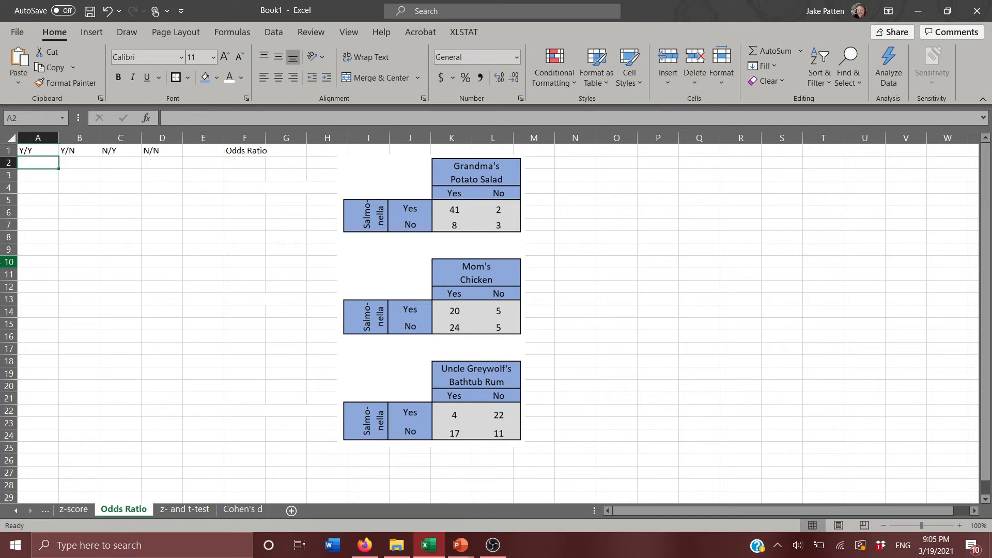
{"action": "type", "text": "4"}
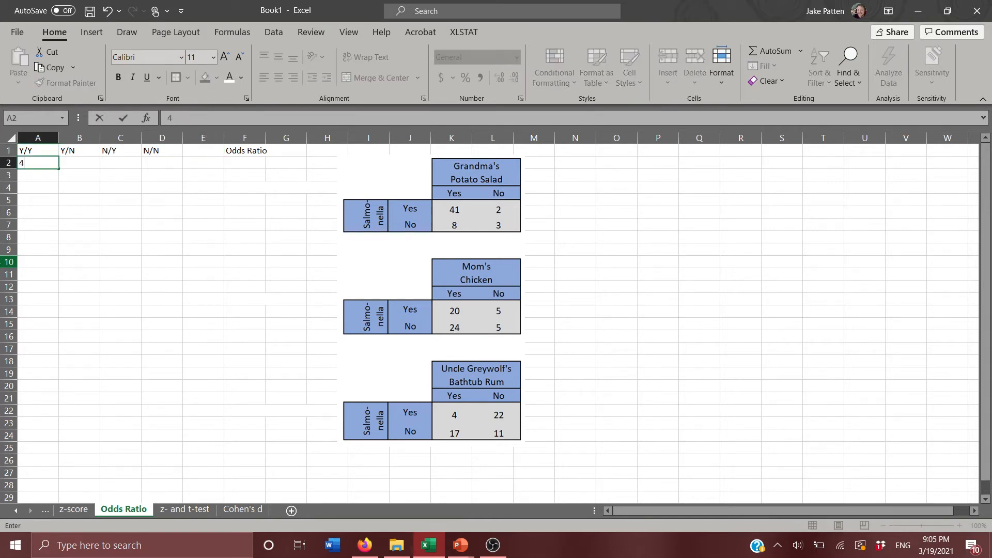
{"action": "type", "text": "1"}
{"action": "key", "text": "Tab"}
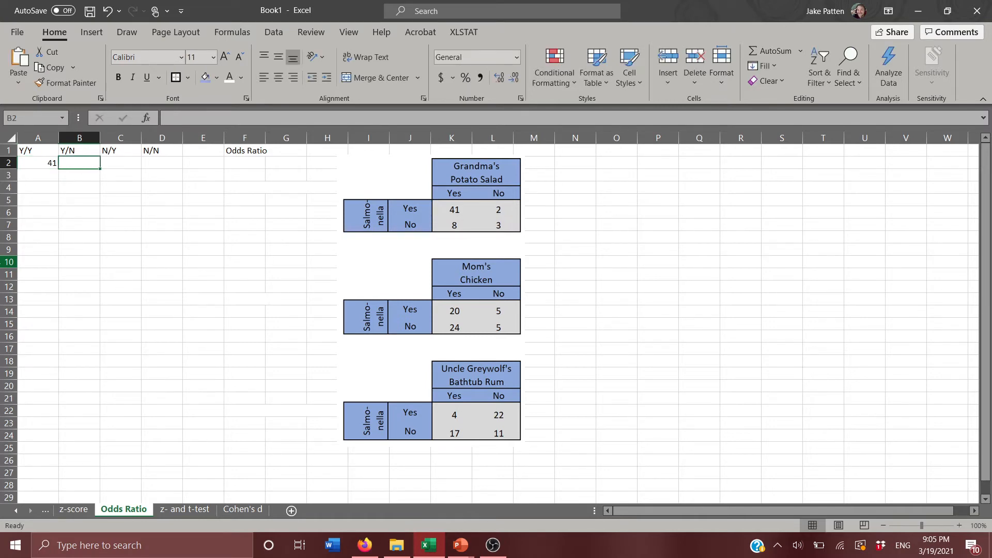
{"action": "type", "text": "8"}
{"action": "key", "text": "Tab"}
{"action": "type", "text": "2"}
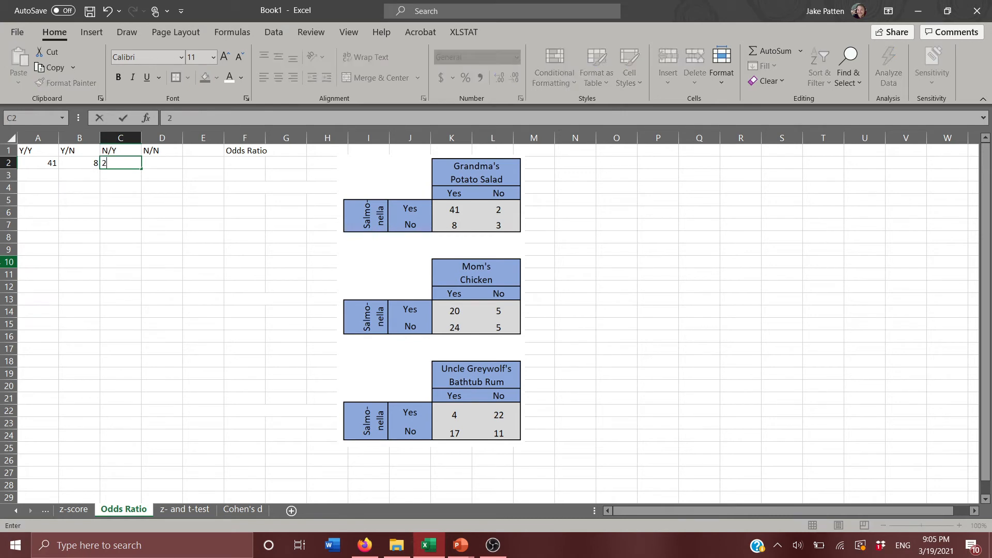
{"action": "key", "text": "Tab"}
{"action": "type", "text": "3"}
{"action": "key", "text": "Tab"}
{"action": "key", "text": "Tab"}
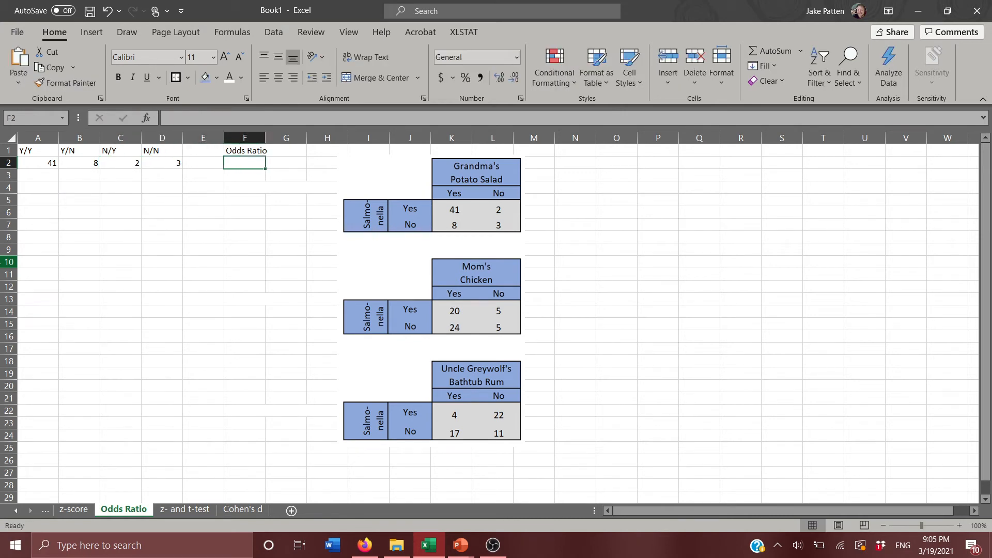
Step: Calculate the potato salad odds ratio in cell F2 with the formula =(A2/B2)/(C2/D2)
{"action": "type", "text": "="}
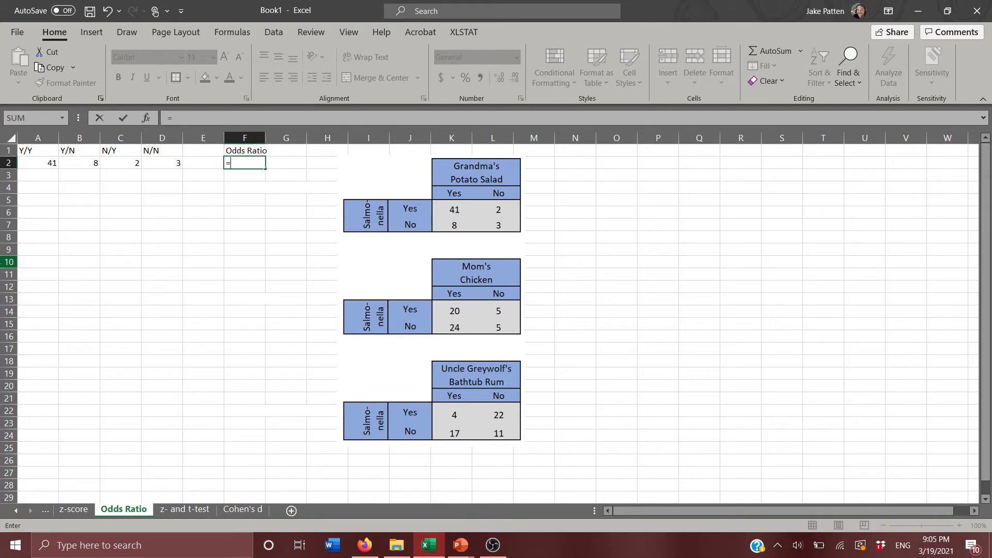
{"action": "type", "text": "("}
{"action": "type", "text": "A2"}
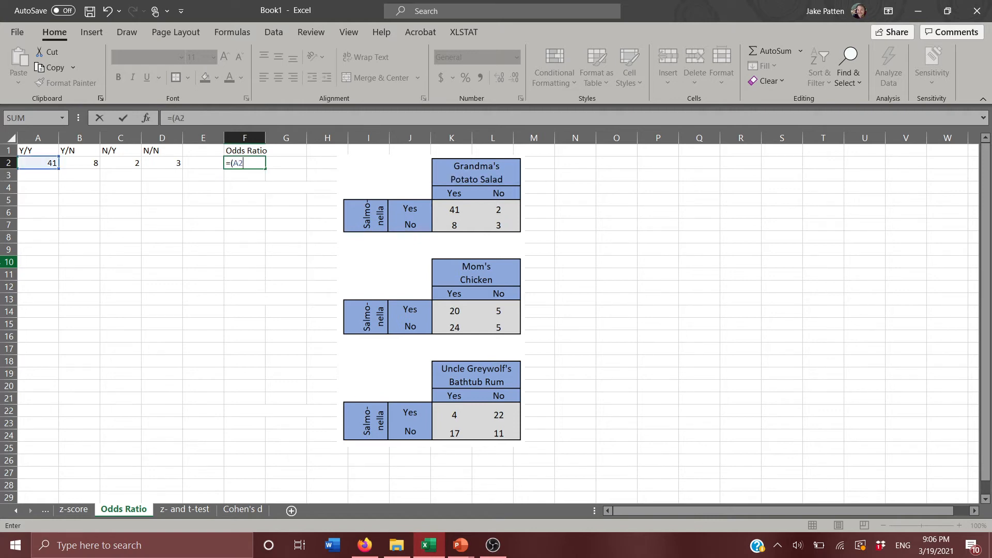
{"action": "type", "text": "/B2"}
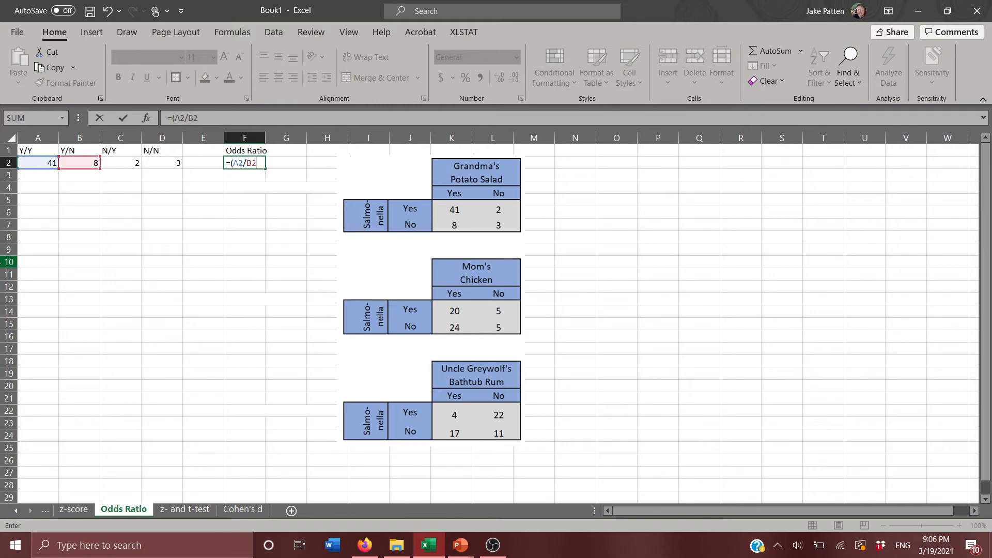
{"action": "type", "text": ")/("}
{"action": "type", "text": "C2/D"}
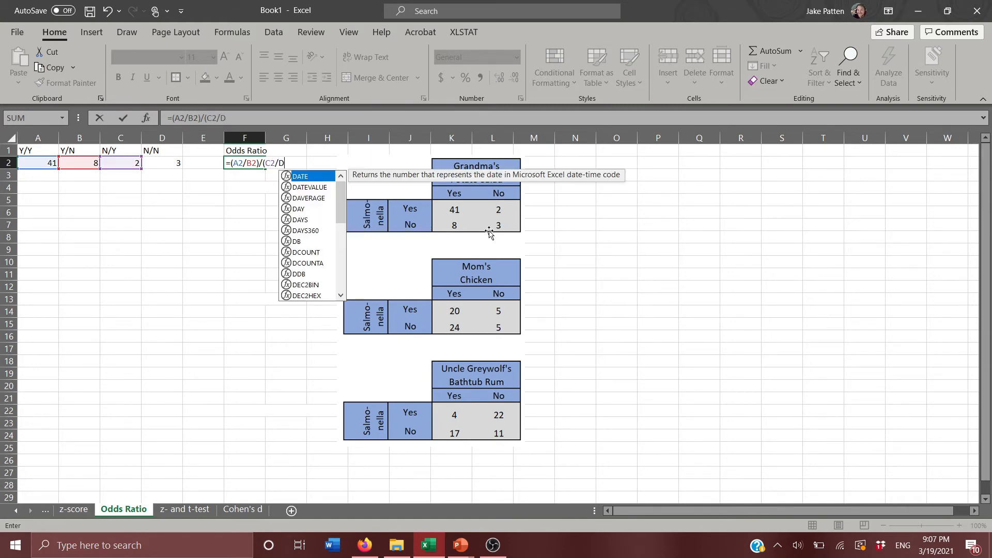
{"action": "type", "text": "2)"}
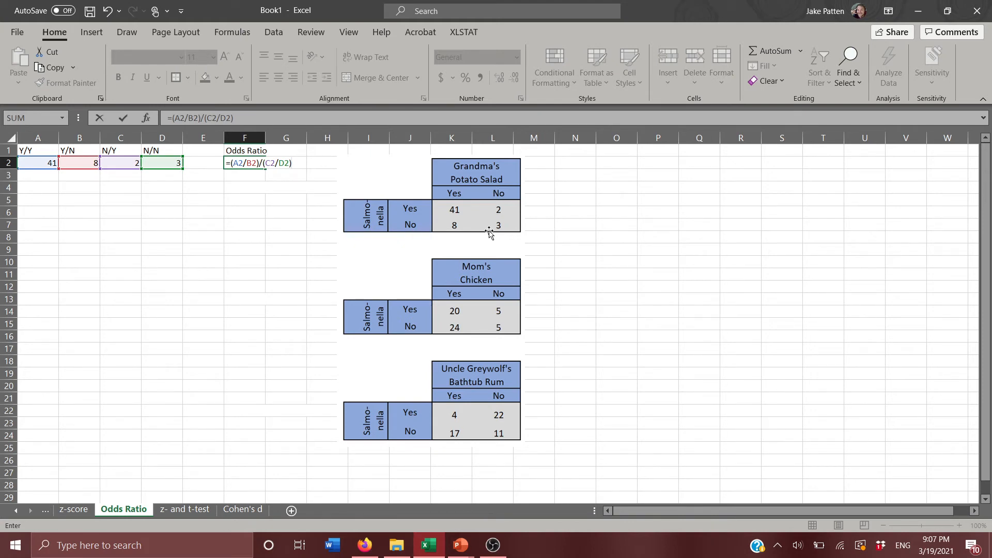
{"action": "key", "text": "Return"}
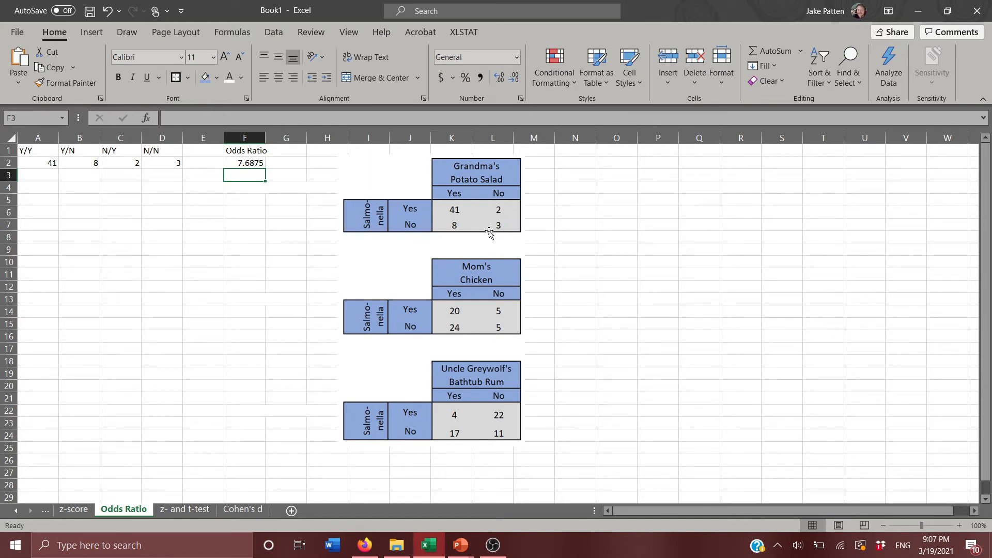
Step: Copy the odds ratio formula from F2 into cell F10 for Mom's Chicken
{"action": "key", "text": "Up"}
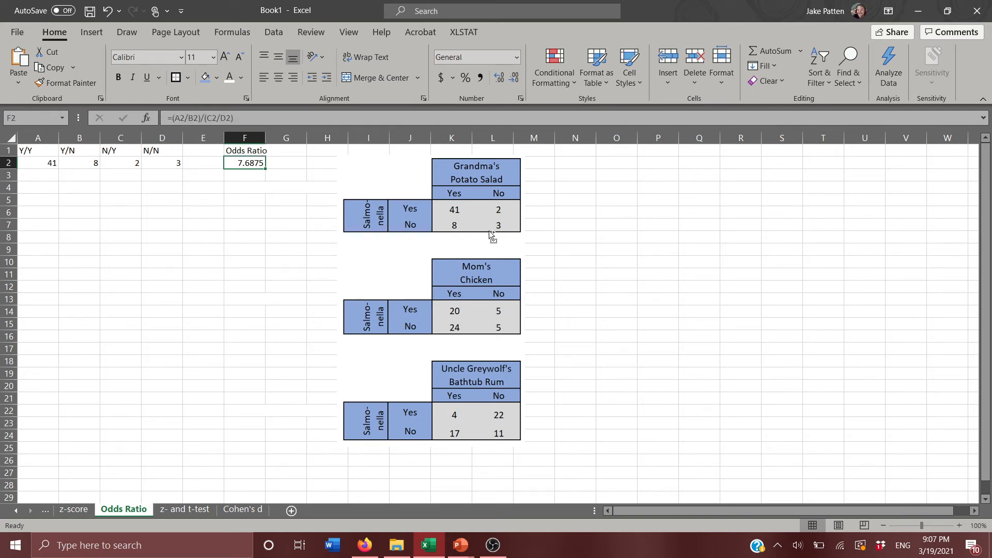
{"action": "key", "text": "ctrl+c"}
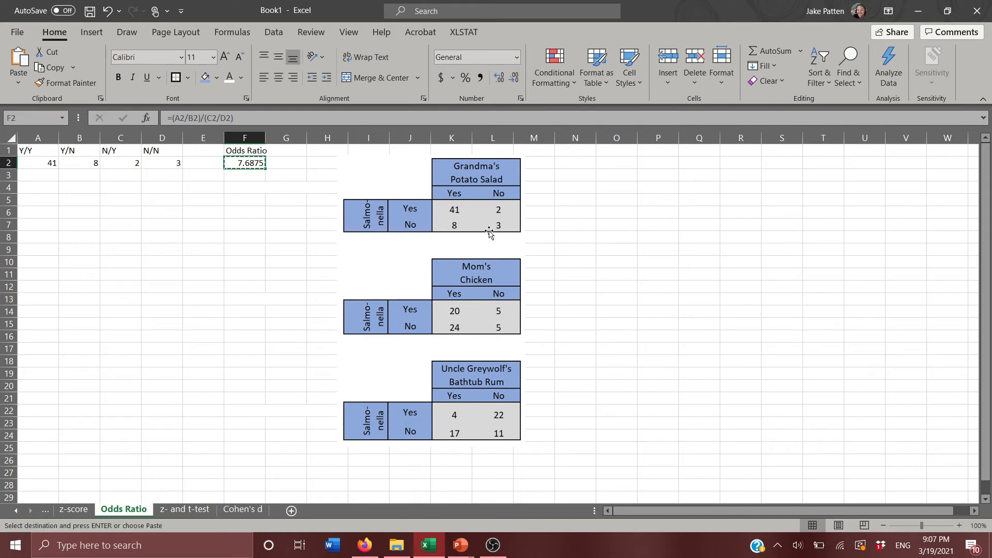
{"action": "key", "text": "Down"}
{"action": "key", "text": "Down"}
{"action": "key", "text": "Down"}
{"action": "key", "text": "Down"}
{"action": "key", "text": "Down"}
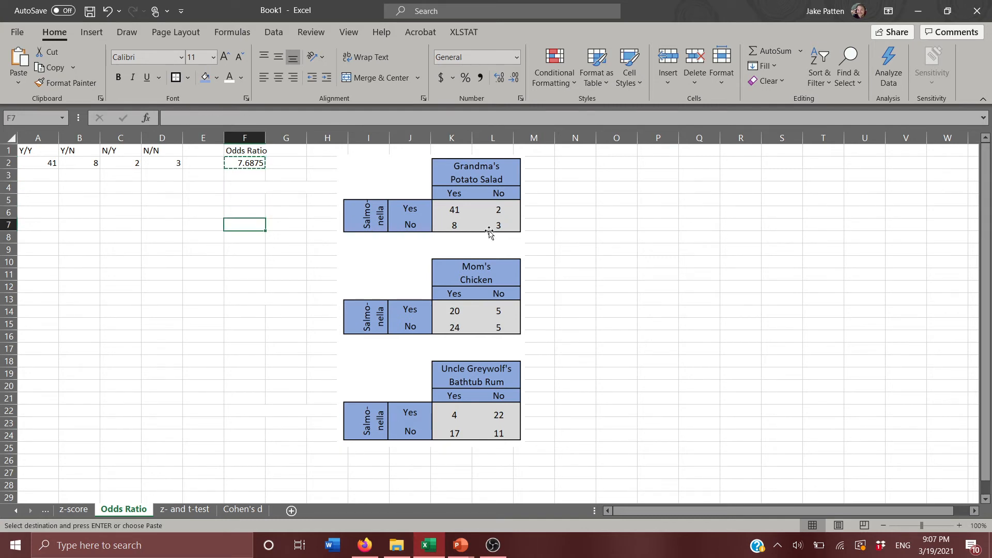
{"action": "key", "text": "Down"}
{"action": "key", "text": "Down"}
{"action": "key", "text": "Down"}
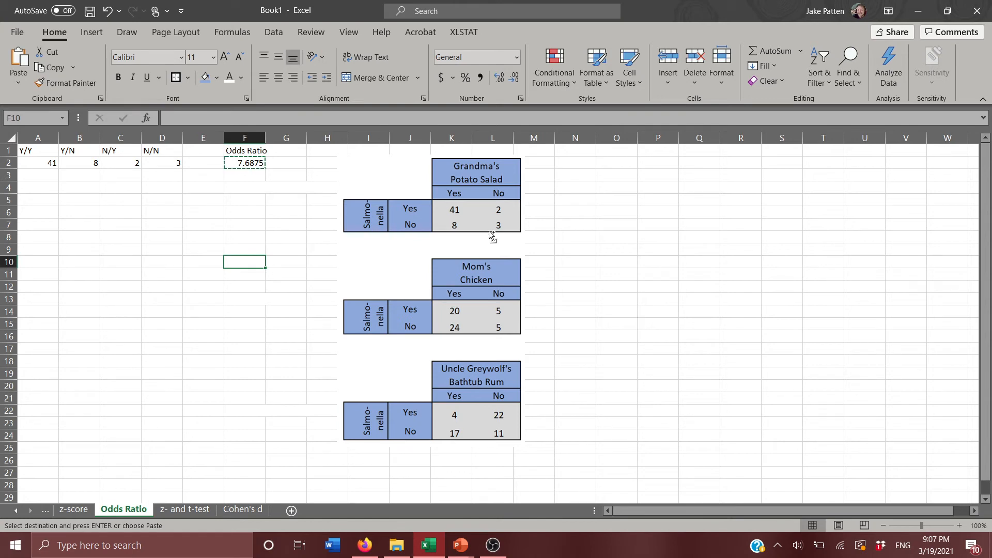
{"action": "key", "text": "ctrl+v"}
Step: Paste the copied odds ratio formula into cell F18 for Uncle Greywolf's Bathtub Rum
{"action": "key", "text": "Down"}
{"action": "key", "text": "Down"}
{"action": "key", "text": "Down"}
{"action": "key", "text": "Down"}
{"action": "key", "text": "Down"}
{"action": "key", "text": "Down"}
{"action": "key", "text": "Down"}
{"action": "key", "text": "Down"}
{"action": "key", "text": "Down"}
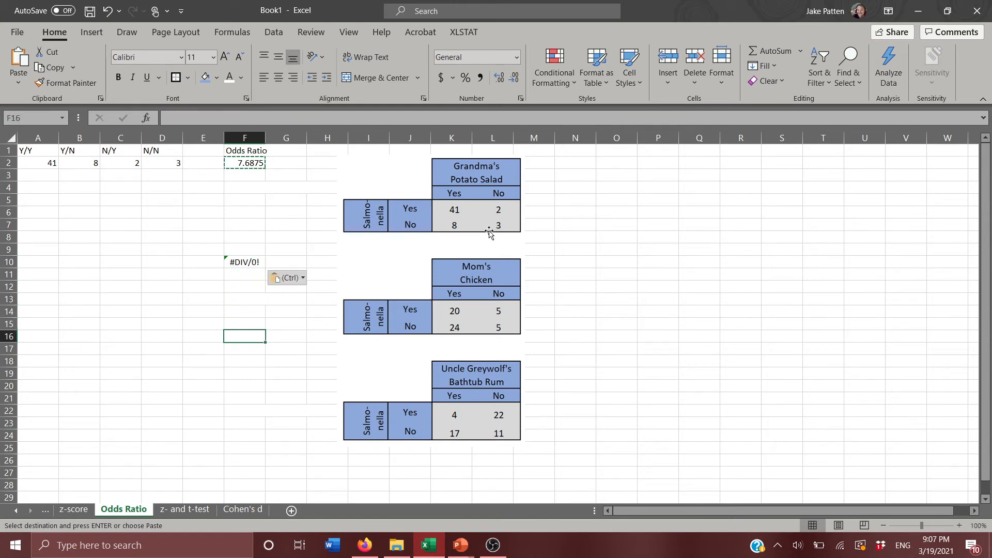
{"action": "key", "text": "Up"}
{"action": "key", "text": "Down"}
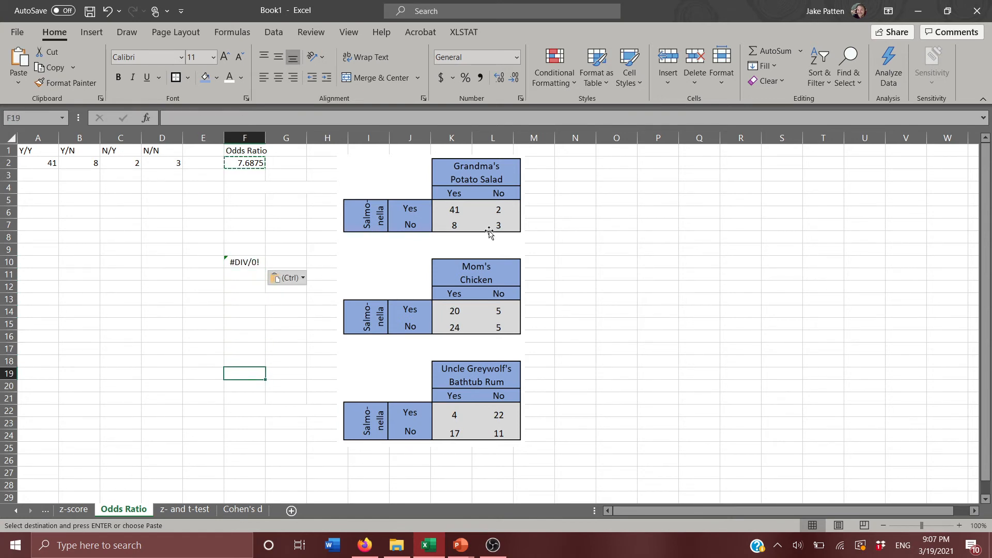
{"action": "key", "text": "Up"}
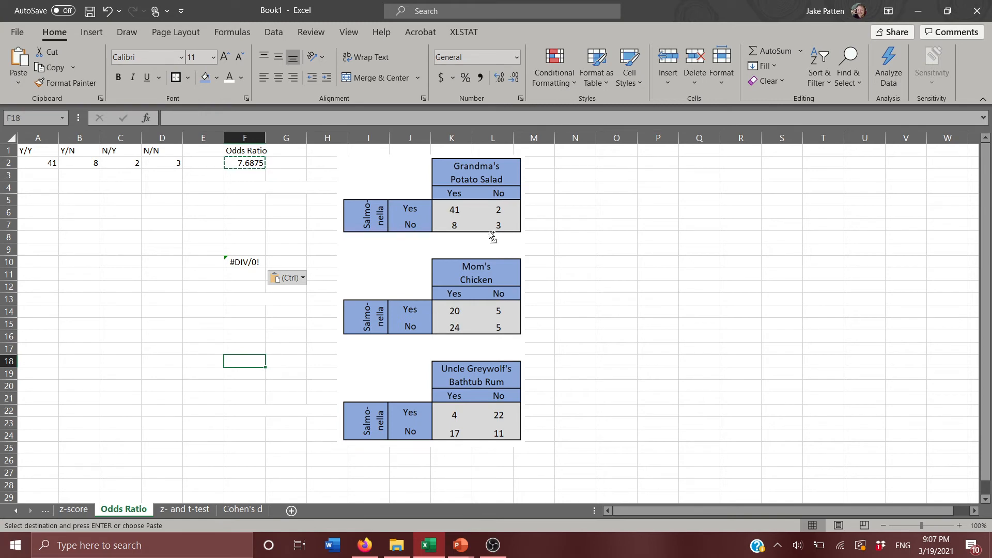
{"action": "key", "text": "ctrl+v"}
{"action": "key", "text": "Up"}
{"action": "key", "text": "Up"}
{"action": "key", "text": "Up"}
{"action": "key", "text": "Up"}
{"action": "key", "text": "Up"}
{"action": "key", "text": "Up"}
{"action": "key", "text": "Up"}
{"action": "key", "text": "Up"}
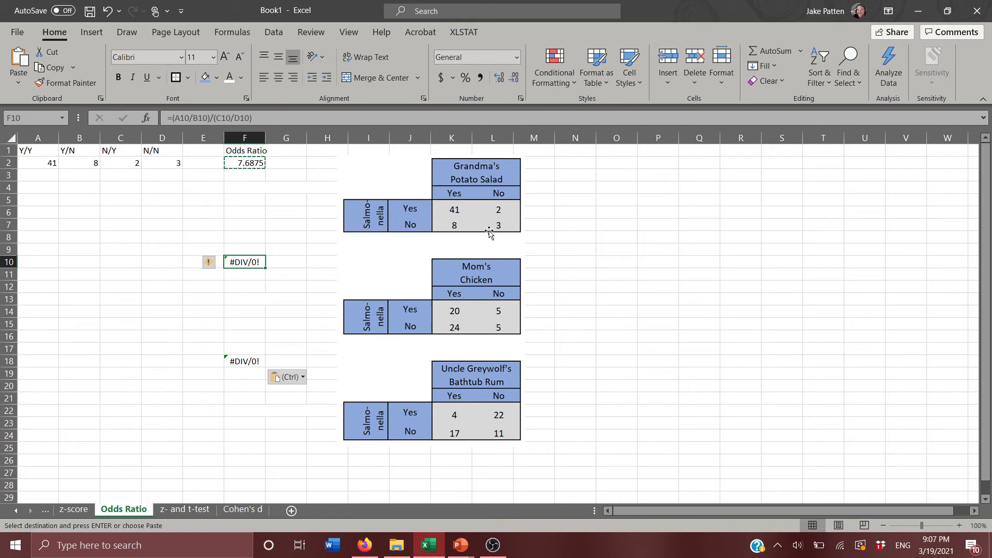
{"action": "key", "text": "Up"}
{"action": "key", "text": "Up"}
{"action": "key", "text": "Up"}
{"action": "key", "text": "Up"}
{"action": "key", "text": "Up"}
{"action": "key", "text": "Up"}
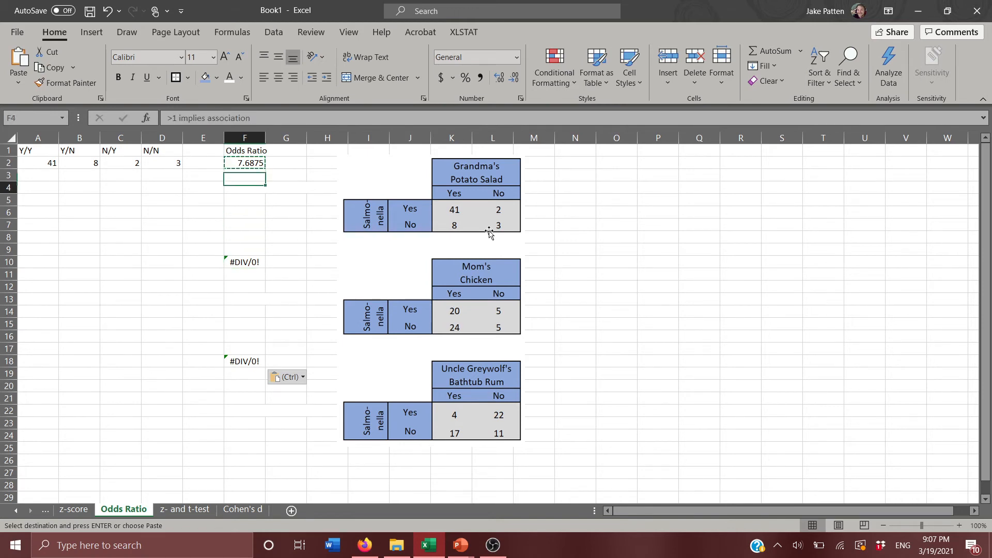
{"action": "key", "text": "Down"}
{"action": "key", "text": "Down"}
{"action": "key", "text": "Down"}
{"action": "key", "text": "Down"}
{"action": "key", "text": "Down"}
{"action": "key", "text": "Down"}
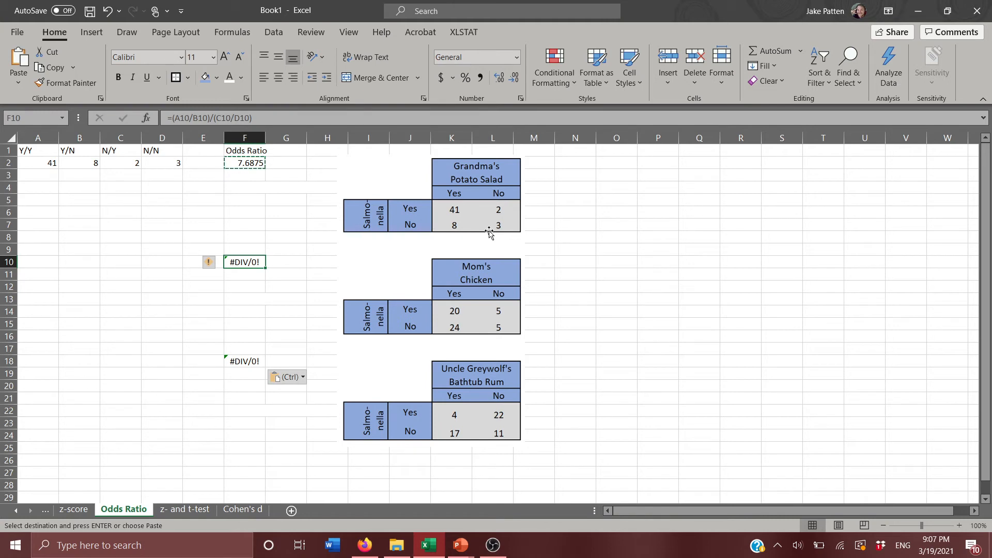
Step: Enter the Mom's Chicken counts 20, 24, 5 and 5 in cells A10 to D10
{"action": "key", "text": "Left"}
{"action": "key", "text": "Left"}
{"action": "key", "text": "Left"}
{"action": "key", "text": "Left"}
{"action": "key", "text": "Left"}
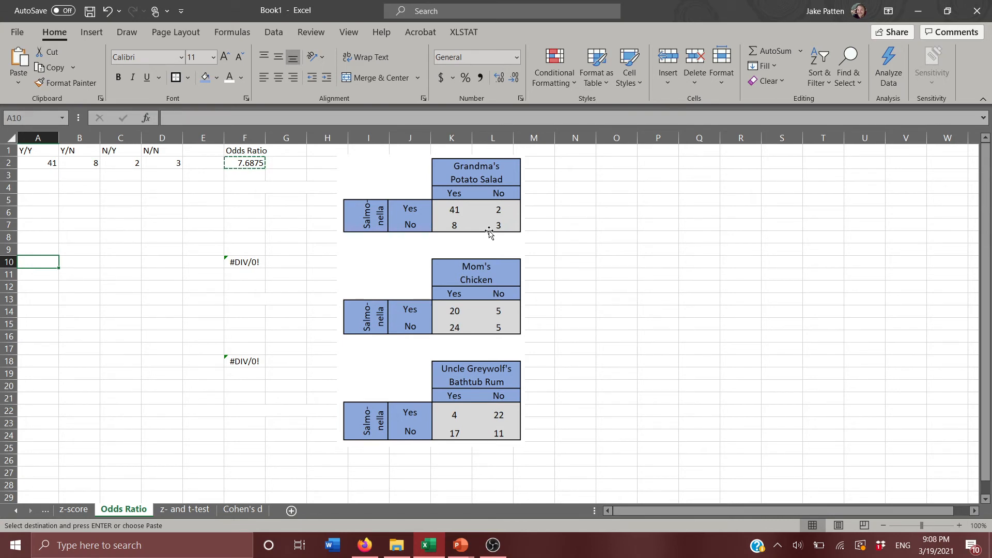
{"action": "type", "text": "20"}
{"action": "key", "text": "Tab"}
{"action": "type", "text": "24"}
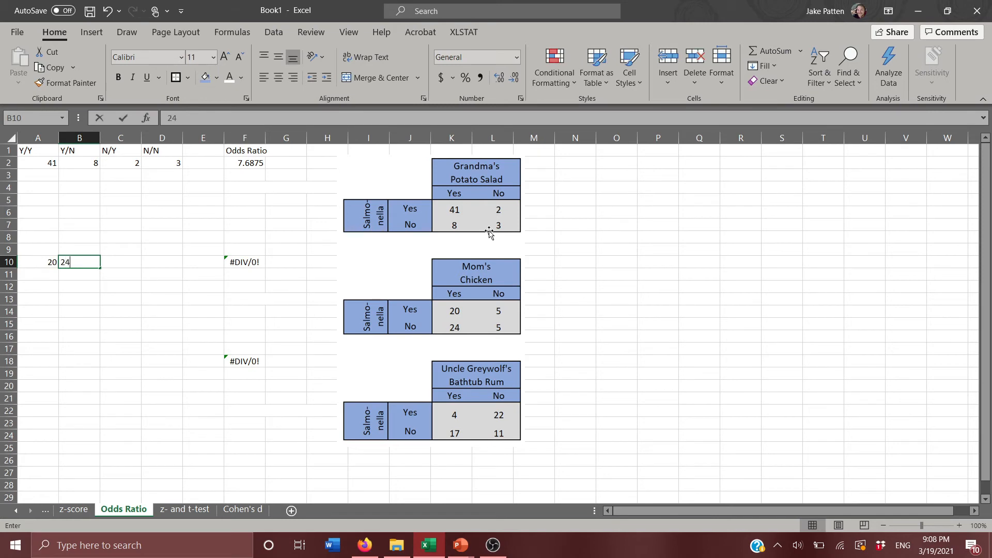
{"action": "key", "text": "Tab"}
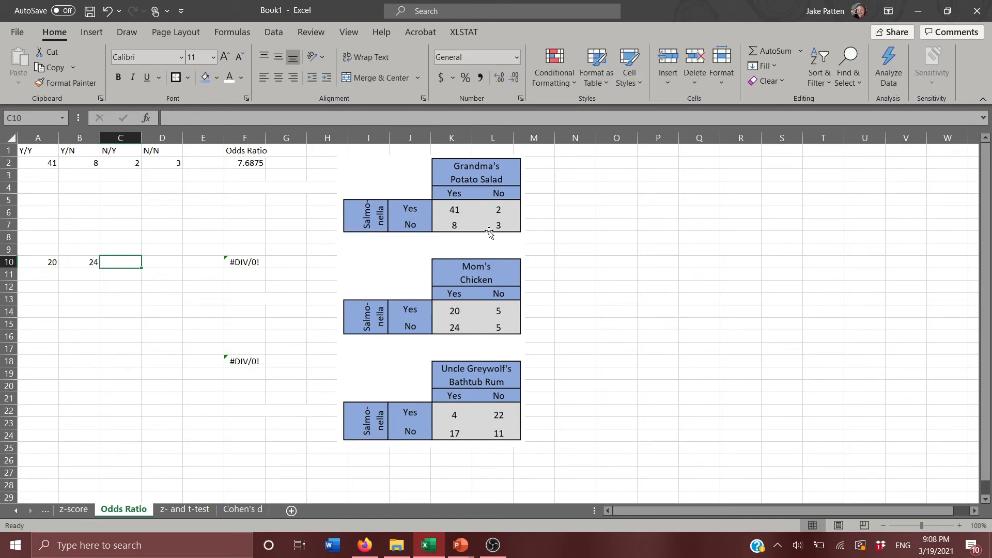
{"action": "type", "text": "5"}
{"action": "key", "text": "Tab"}
{"action": "type", "text": "5"}
{"action": "key", "text": "Return"}
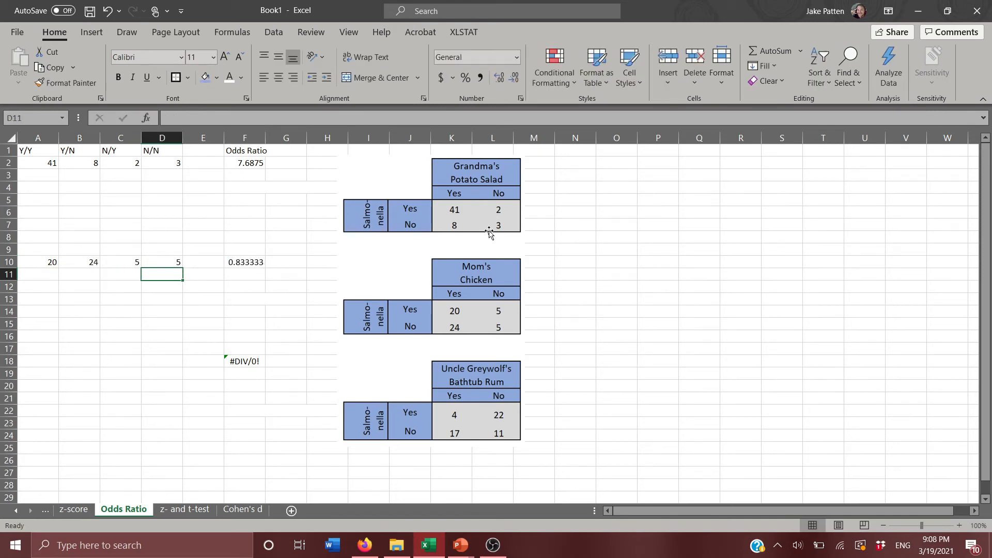
Step: Enter the Uncle Greywolf's Bathtub Rum counts 4, 17, 22 and 11 in cells A18 to D18
{"action": "key", "text": "Down"}
{"action": "key", "text": "Down"}
{"action": "key", "text": "Down"}
{"action": "key", "text": "Down"}
{"action": "key", "text": "Down"}
{"action": "key", "text": "Down"}
{"action": "key", "text": "Down"}
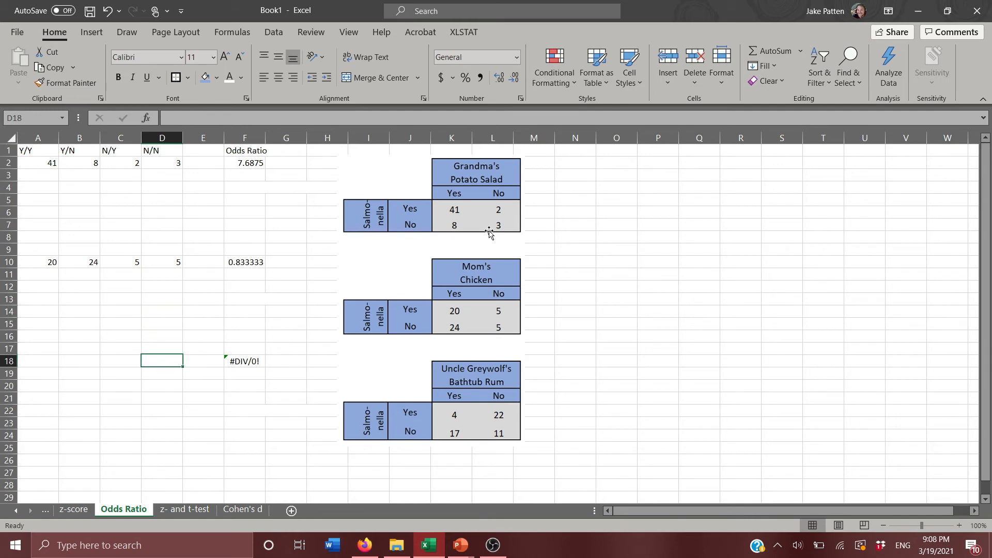
{"action": "key", "text": "Left"}
{"action": "key", "text": "Left"}
{"action": "key", "text": "Left"}
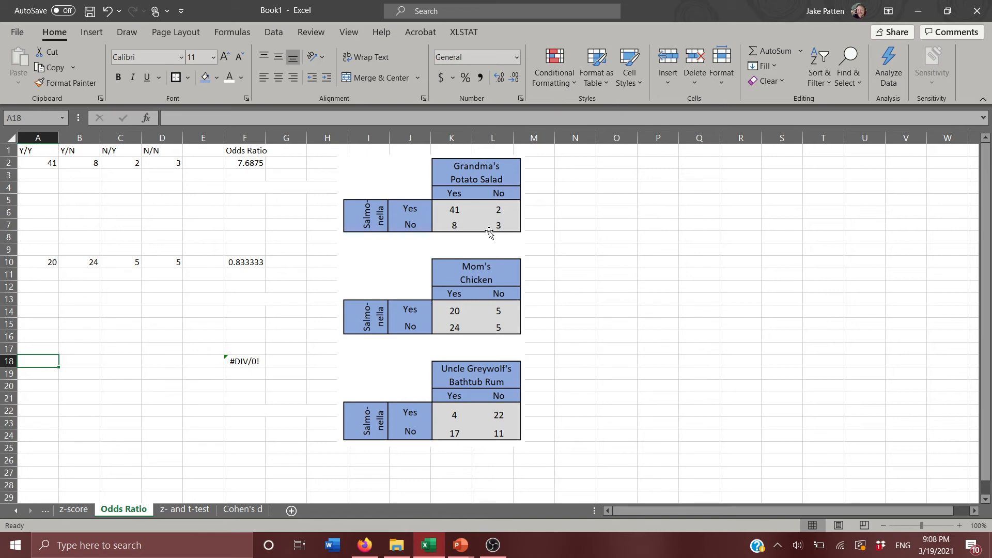
{"action": "type", "text": "4"}
{"action": "key", "text": "Tab"}
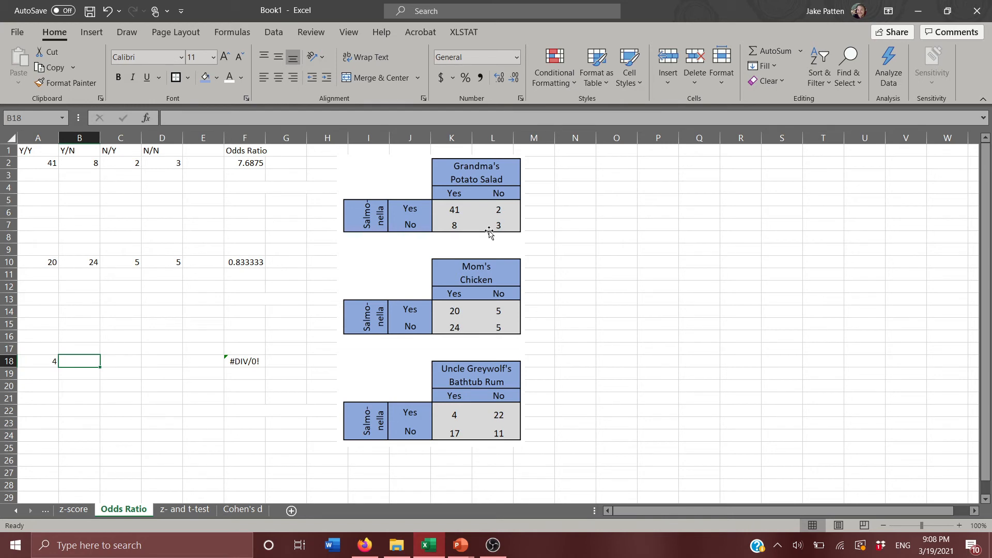
{"action": "type", "text": "17"}
{"action": "key", "text": "Tab"}
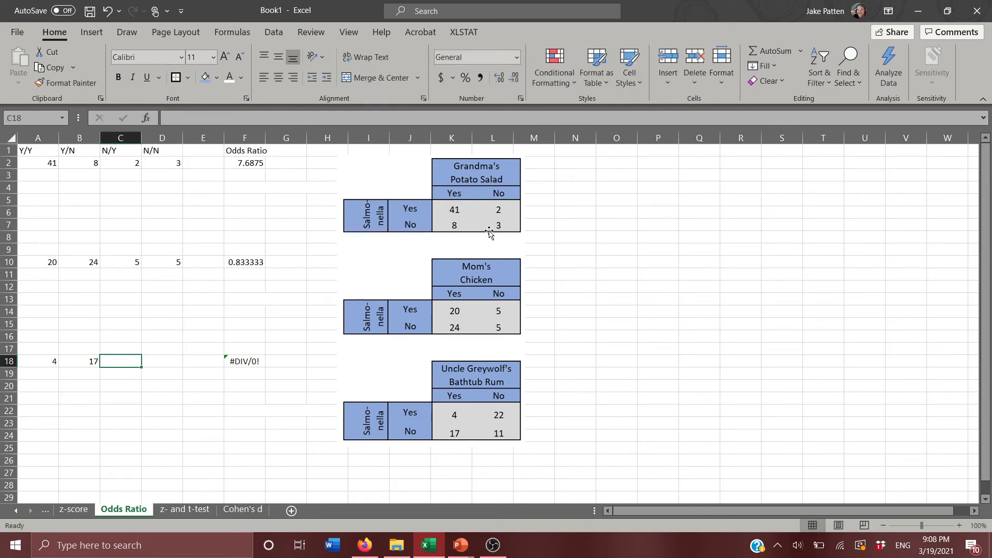
{"action": "type", "text": "22"}
{"action": "key", "text": "Tab"}
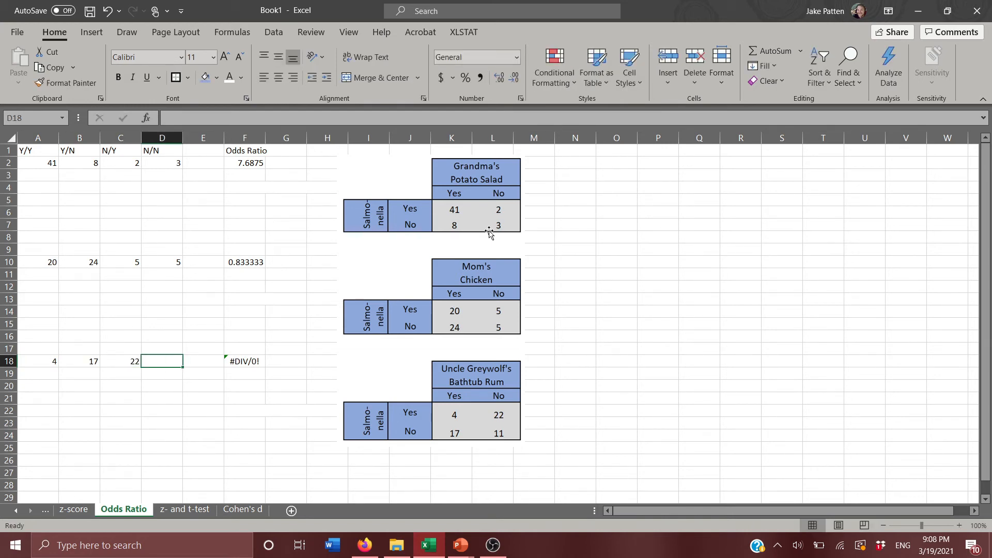
{"action": "type", "text": "11"}
{"action": "key", "text": "Tab"}
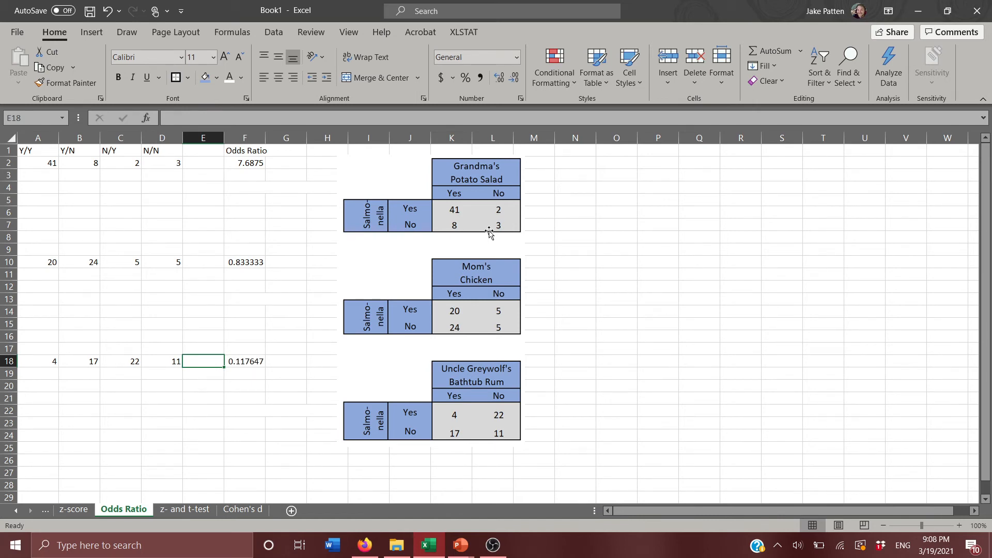
Step: Reveal the hidden interpretation notes in column F by setting the font color of cells F4 to F24 to black
{"action": "key", "text": "Up"}
{"action": "key", "text": "Up"}
{"action": "key", "text": "Up"}
{"action": "key", "text": "Up"}
{"action": "key", "text": "Up"}
{"action": "key", "text": "Up"}
{"action": "key", "text": "Up"}
{"action": "key", "text": "Up"}
{"action": "key", "text": "Up"}
{"action": "key", "text": "Up"}
{"action": "key", "text": "Up"}
{"action": "key", "text": "Up"}
{"action": "key", "text": "Up"}
{"action": "key", "text": "Up"}
{"action": "key", "text": "Up"}
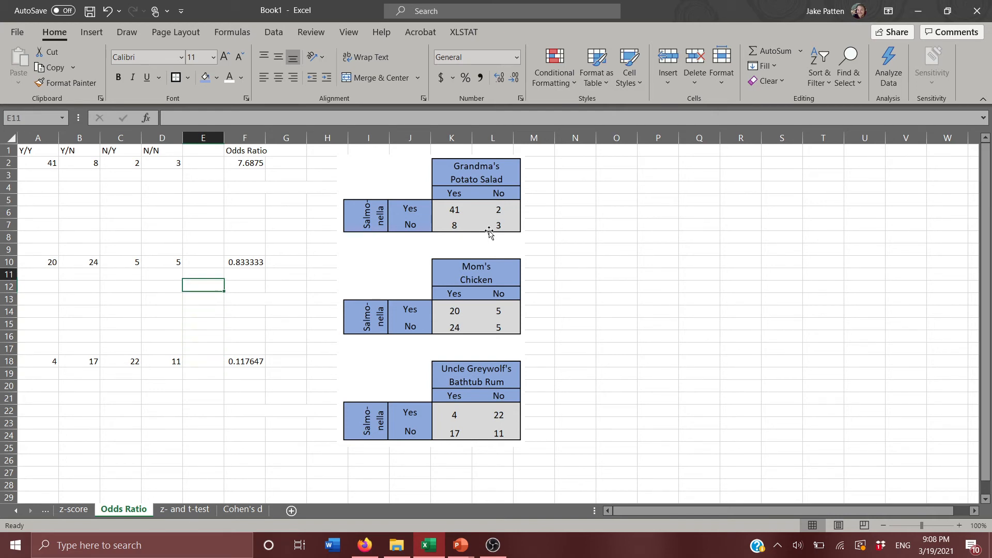
{"action": "key", "text": "Right"}
{"action": "key", "text": "Down"}
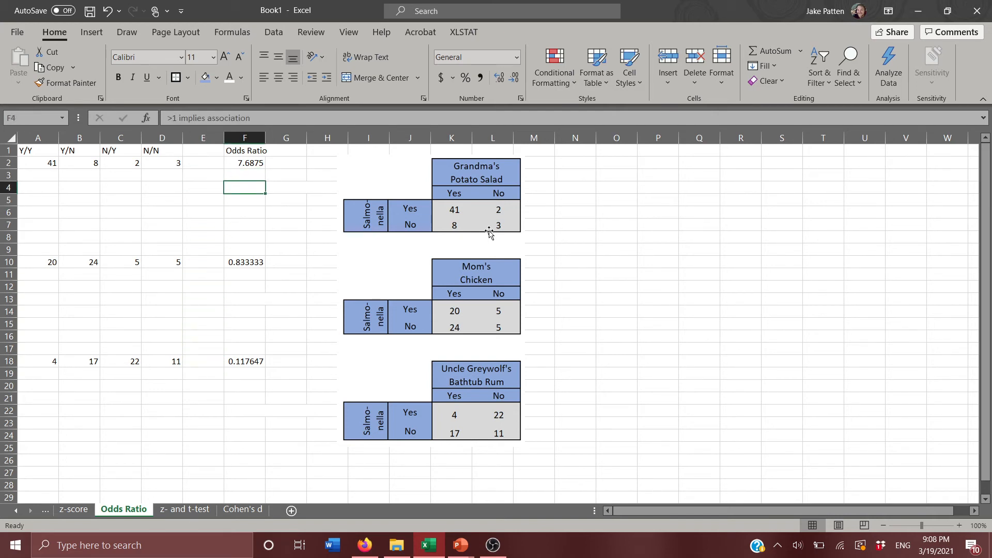
{"action": "key", "text": "shift+Down"}
{"action": "key", "text": "shift+Down"}
{"action": "key", "text": "shift+Down"}
{"action": "key", "text": "shift+Down"}
{"action": "key", "text": "shift+Down"}
{"action": "key", "text": "shift+Down"}
{"action": "key", "text": "shift+Down"}
{"action": "key", "text": "shift+Down"}
{"action": "key", "text": "shift+Down"}
{"action": "key", "text": "shift+Down"}
{"action": "key", "text": "shift+Down"}
{"action": "key", "text": "shift+Down"}
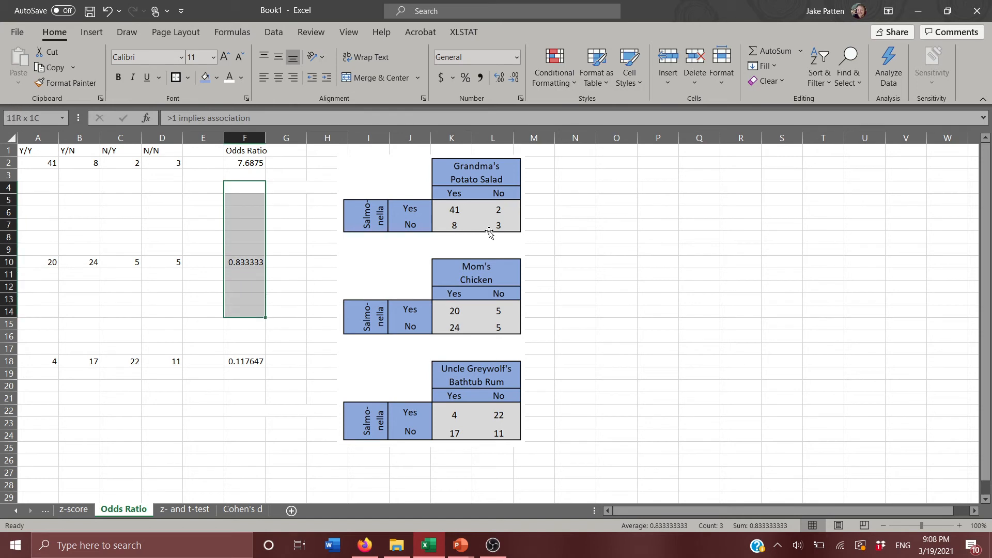
{"action": "key", "text": "shift+Down"}
{"action": "key", "text": "shift+Down"}
{"action": "key", "text": "shift+Down"}
{"action": "key", "text": "shift+Down"}
{"action": "key", "text": "shift+Down"}
{"action": "key", "text": "shift+Down"}
{"action": "key", "text": "shift+Down"}
{"action": "key", "text": "shift+Down"}
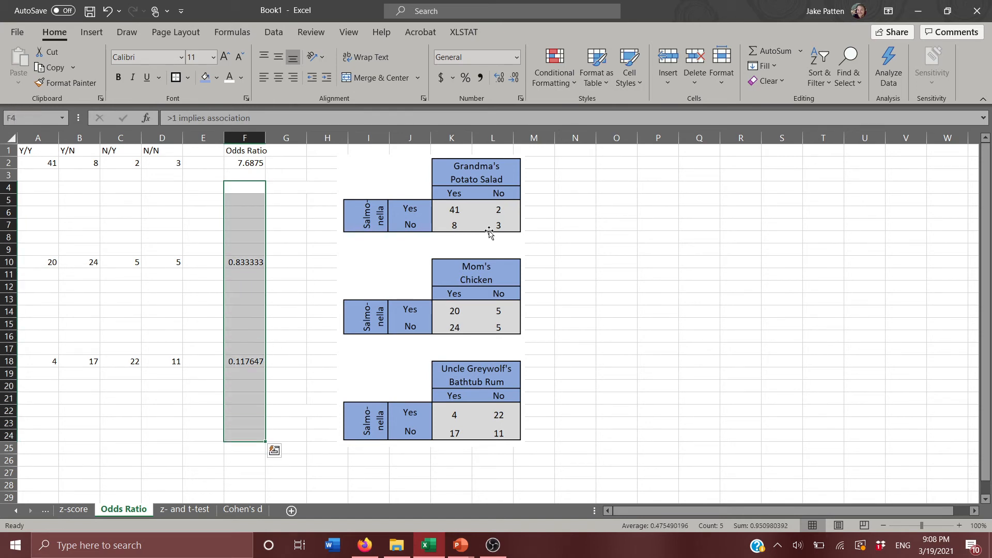
{"action": "left_click", "coordinate": [241, 78]}
{"action": "left_click", "coordinate": [247, 96]}
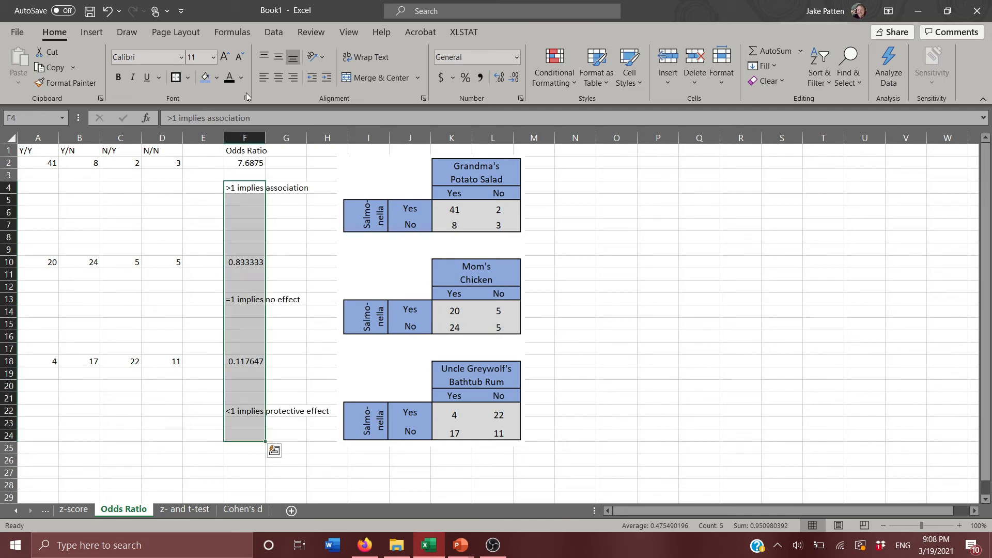
{"action": "left_click", "coordinate": [687, 250]}
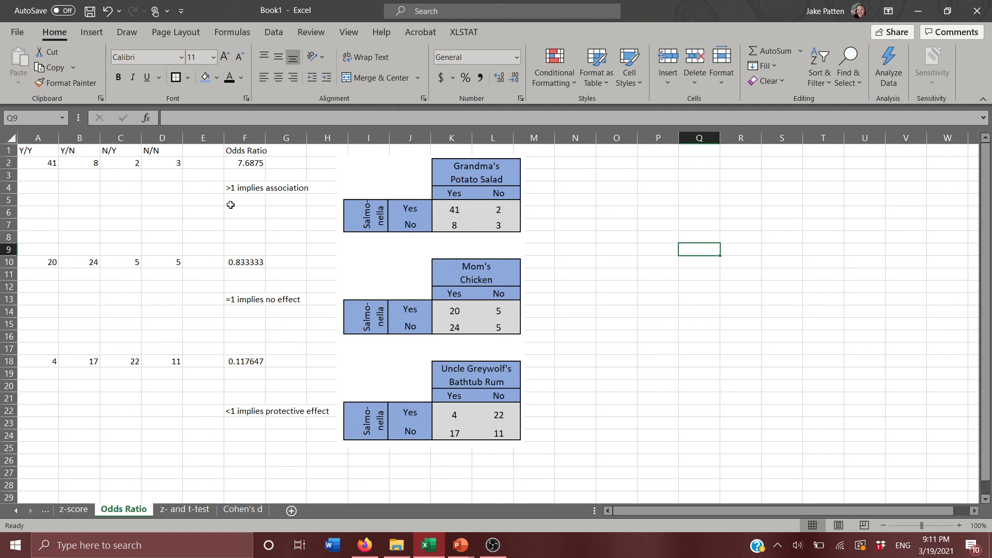
Step: Add an outside border around the potato salad headers and values in range A1:F2
{"action": "left_click_drag", "start_coordinate": [243, 165], "coordinate": [29, 140]}
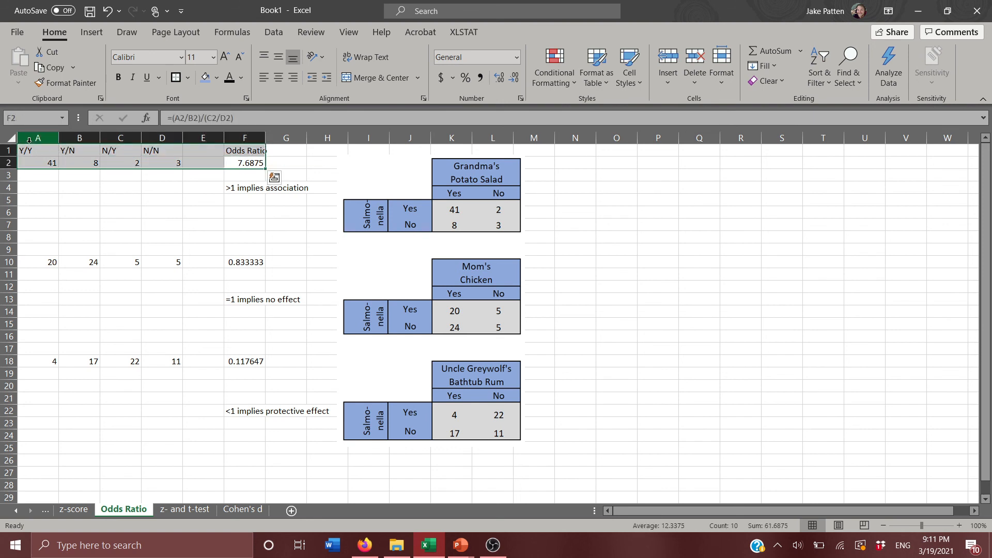
{"action": "left_click", "coordinate": [178, 79]}
{"action": "left_click", "coordinate": [143, 199]}
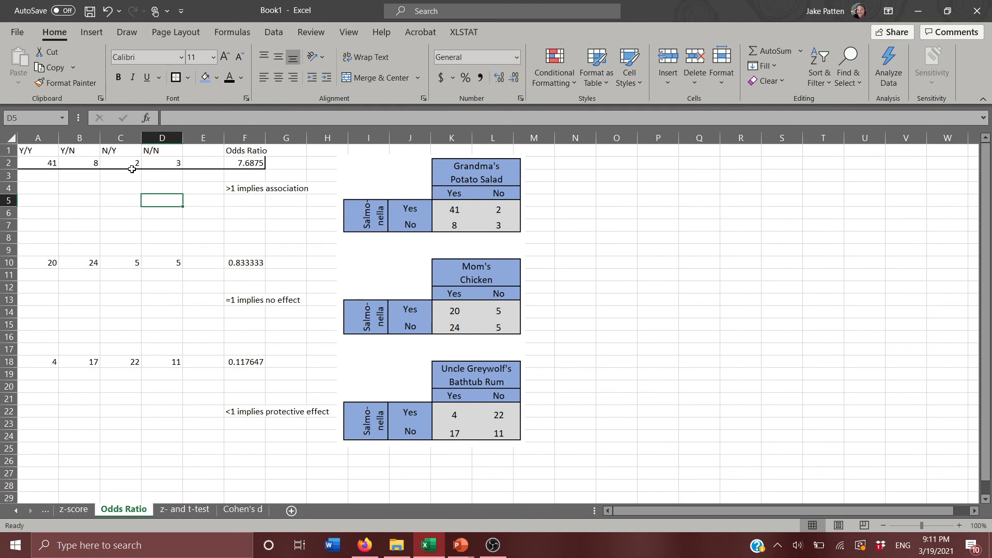
Step: Fill the potato salad counts in cells A2 to D2 with light green
{"action": "left_click_drag", "start_coordinate": [51, 163], "coordinate": [153, 163]}
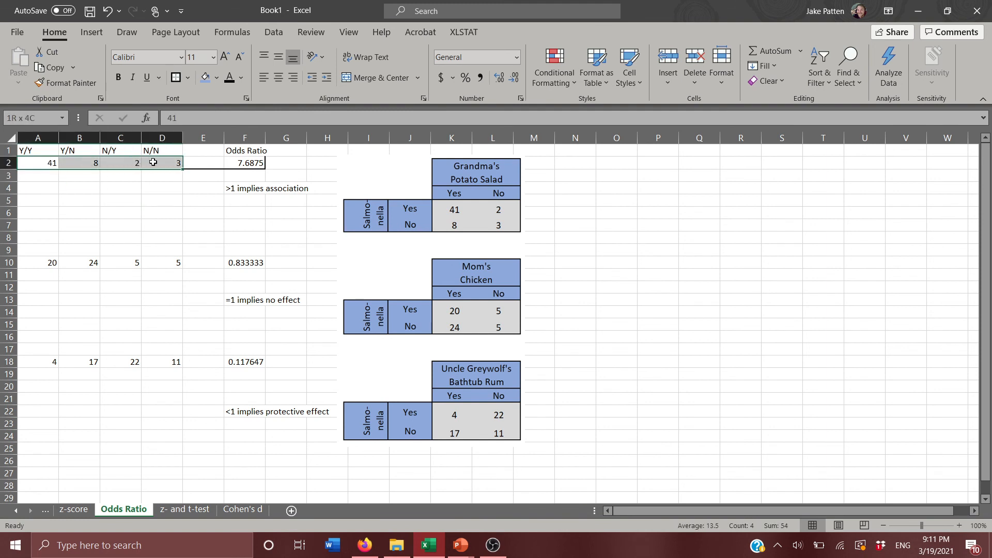
{"action": "left_click", "coordinate": [217, 78]}
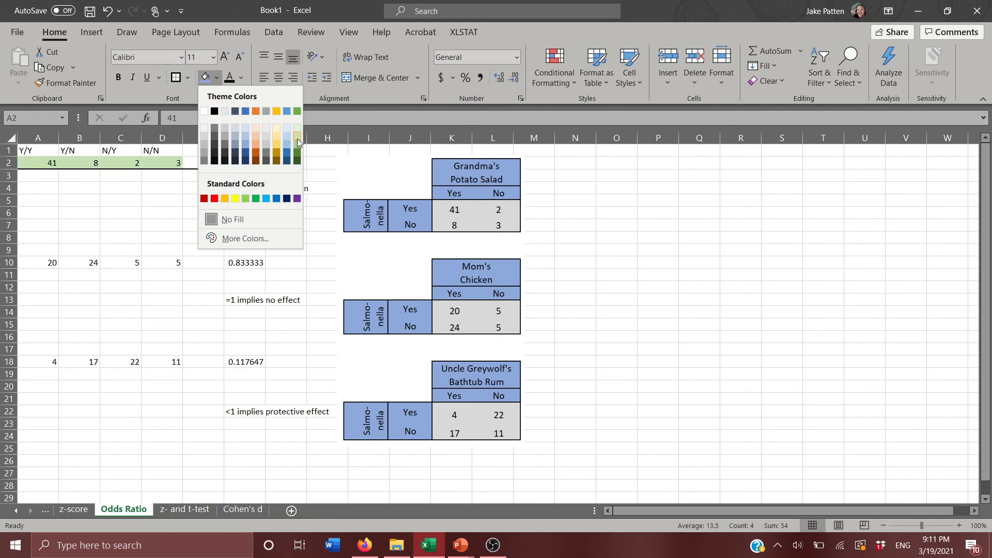
{"action": "left_click", "coordinate": [297, 137]}
Step: Fill the odds ratio in cell F2 with light gold and widen column F slightly to fit its Odds Ratio heading
{"action": "left_click", "coordinate": [244, 162]}
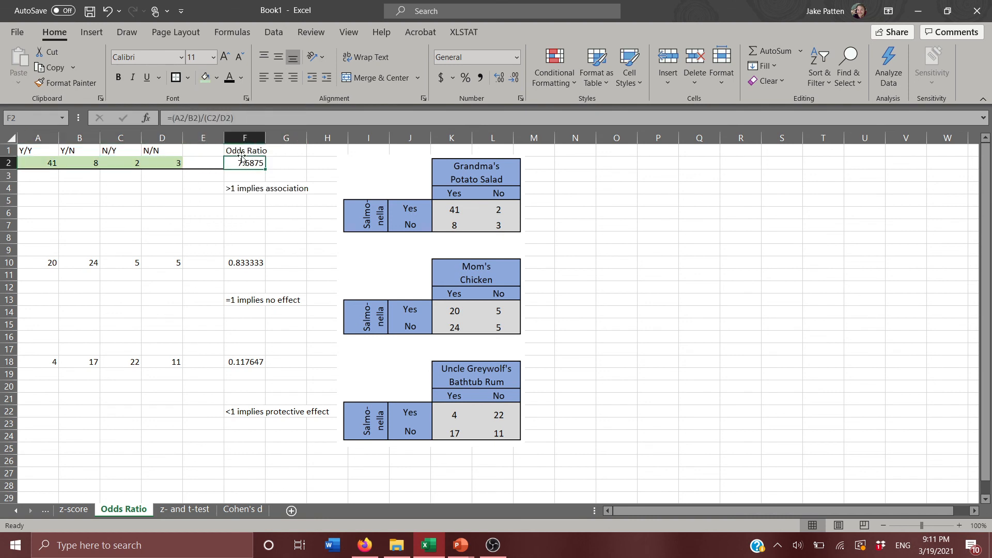
{"action": "left_click", "coordinate": [216, 78]}
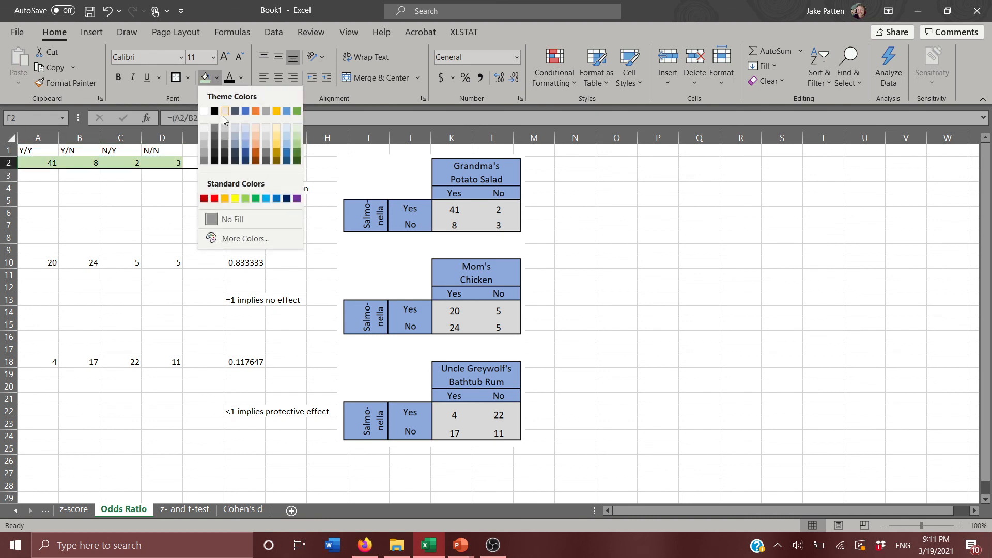
{"action": "left_click", "coordinate": [277, 135]}
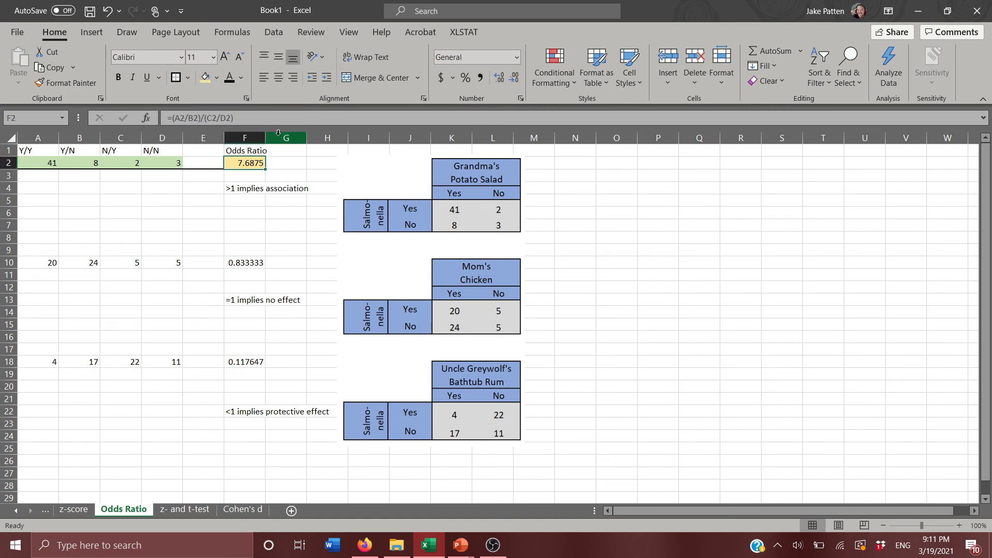
{"action": "left_click_drag", "start_coordinate": [267, 140], "coordinate": [270, 140]}
{"action": "left_click", "coordinate": [321, 163]}
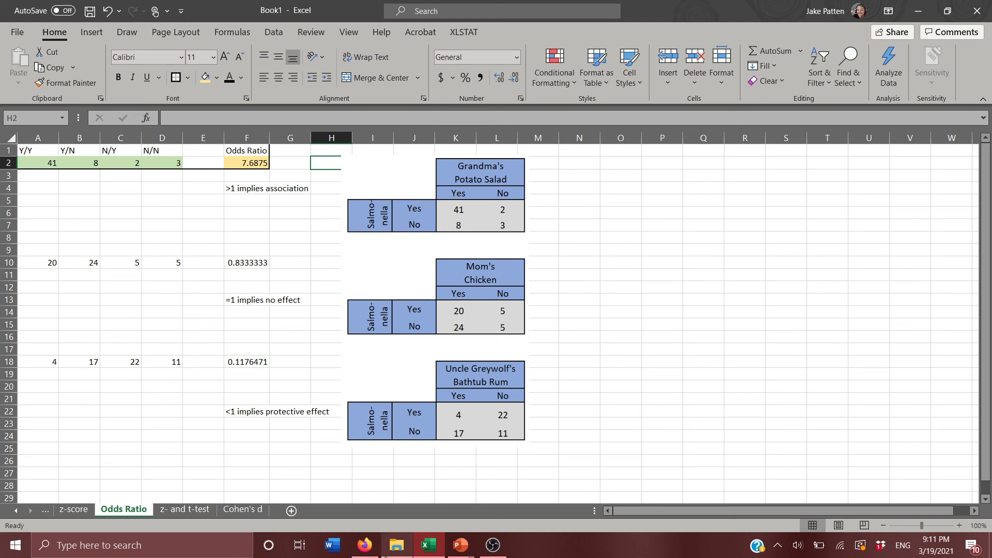
{"action": "left_click", "coordinate": [493, 545]}
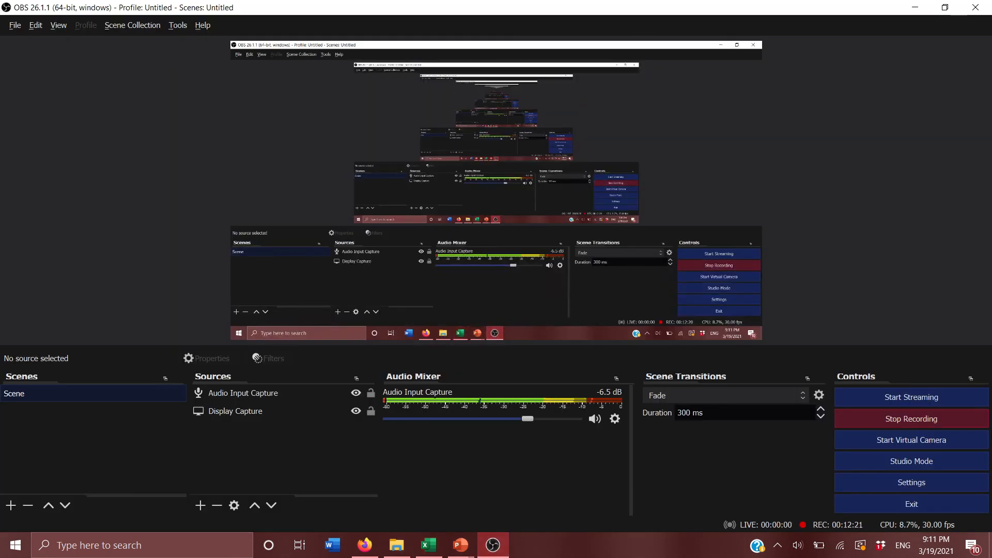